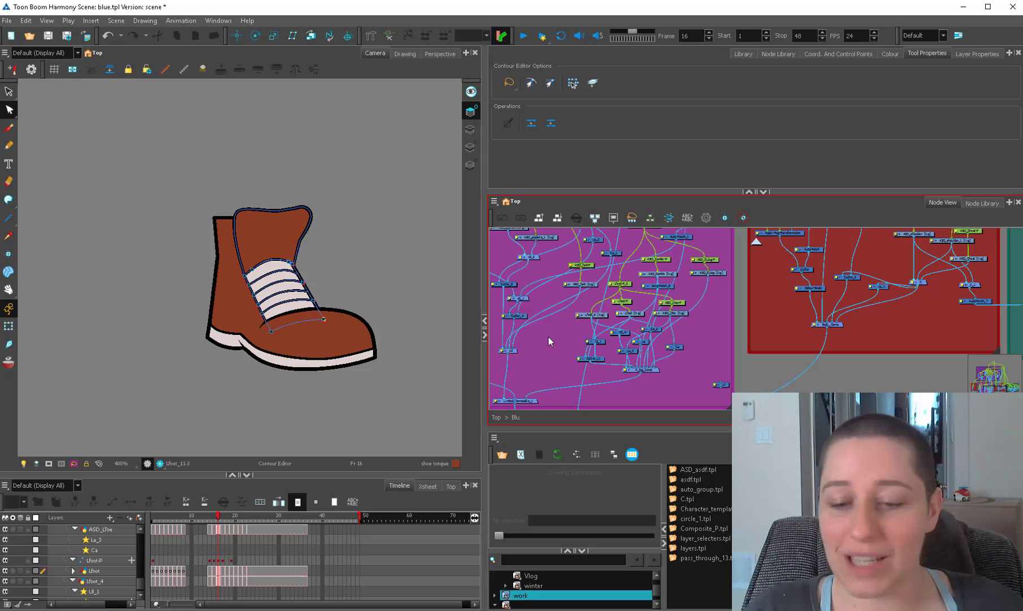
Select the shoe's toe with the Transform tool and compare its drawings on frames 15 and 16.
key(shift+t)
click(330, 334)
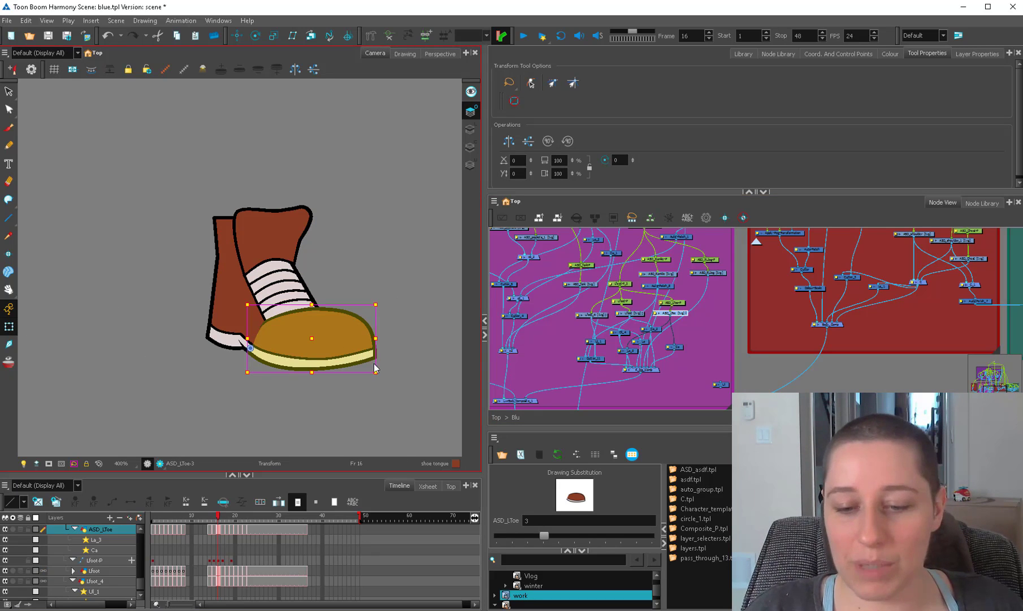
click(213, 525)
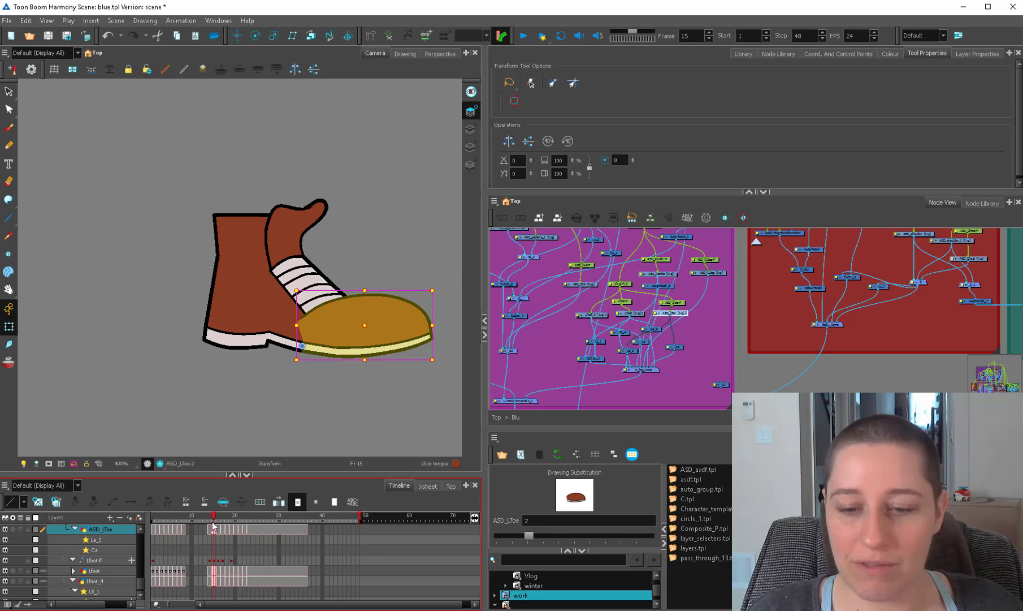
click(218, 526)
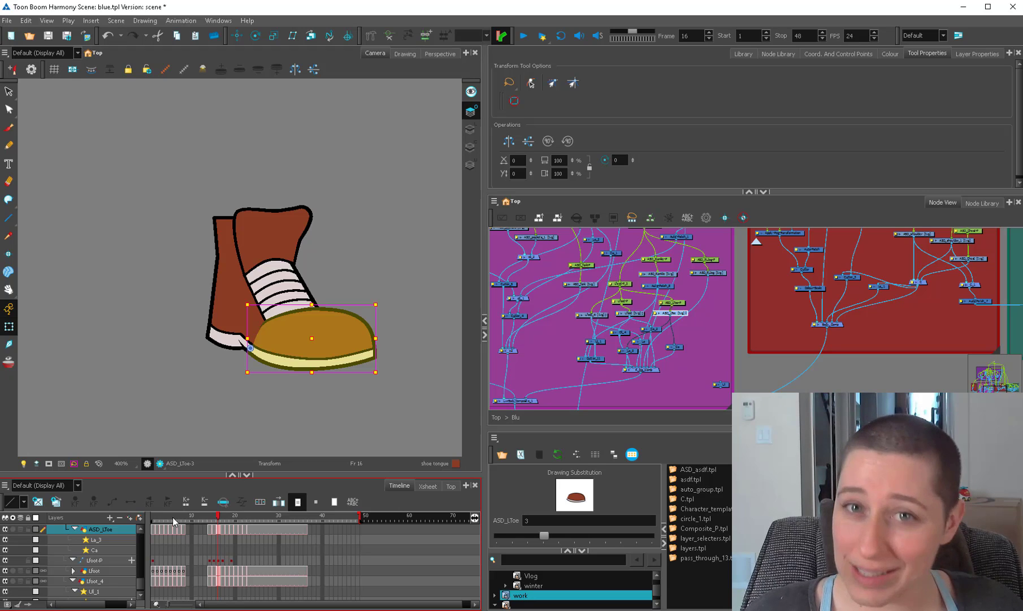
Try rotating the shoe's toe upward on frame 16, undoing each attempt.
mouse_move(383, 377)
mouse_down()
mouse_move(392, 330)
mouse_move(397, 358)
mouse_up()
key(ctrl+z)
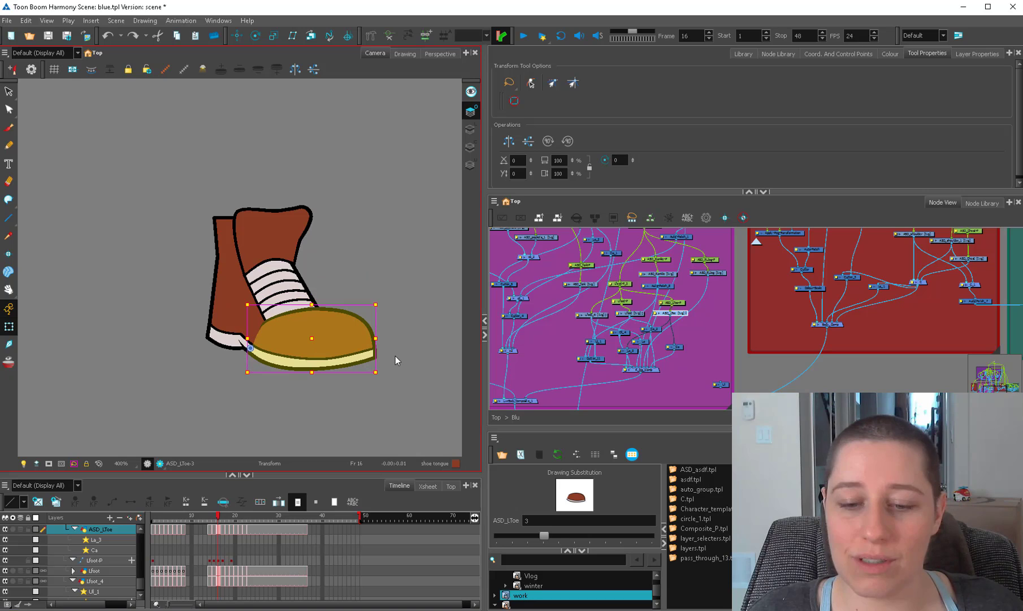
click(407, 297)
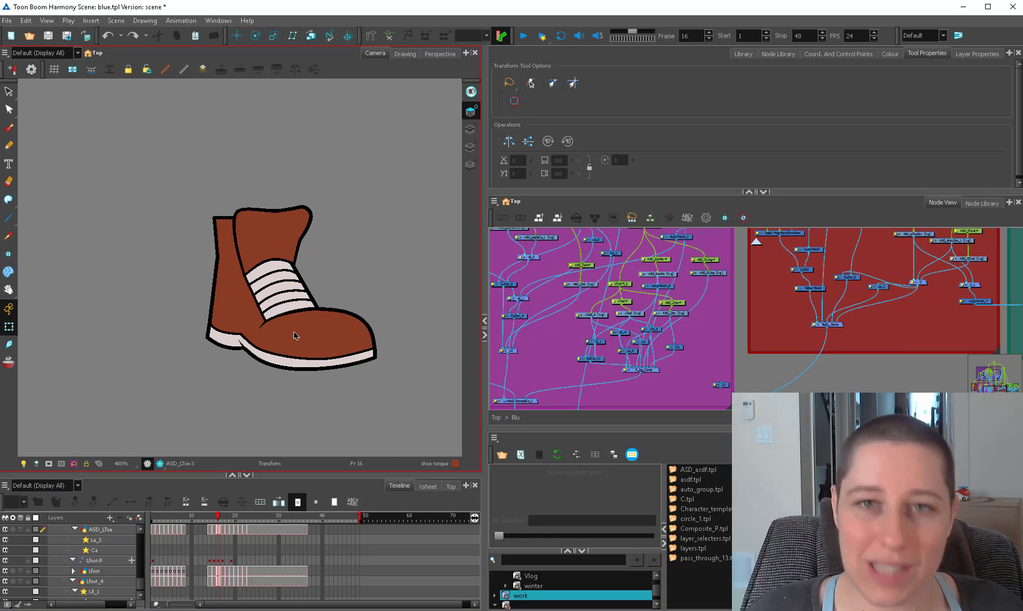
click(352, 333)
drag(385, 376, 388, 297)
key(ctrl+z)
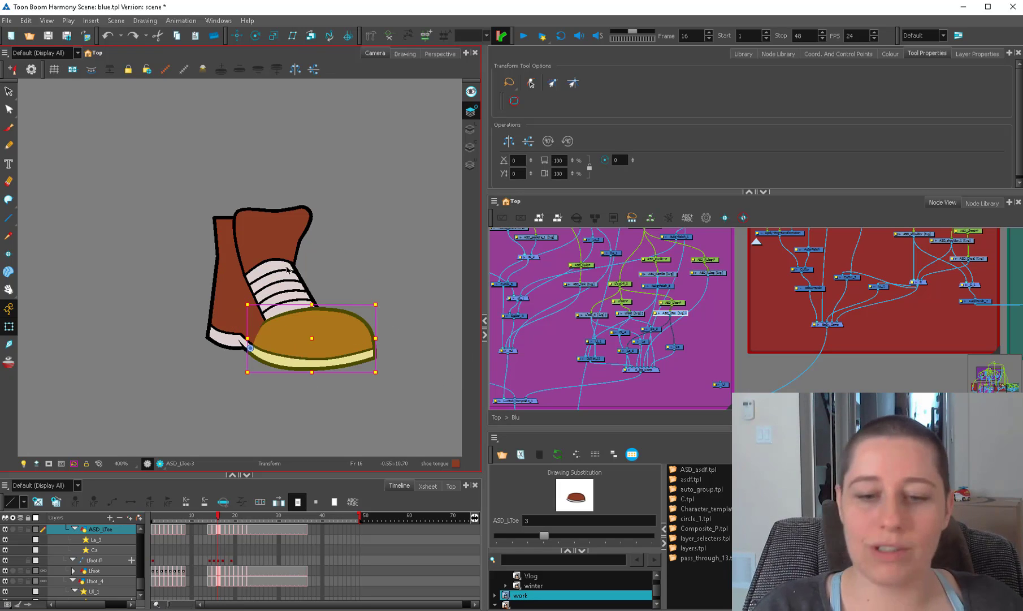
Inspect the shoe's tongue, toe and ankle pieces across frames 16 to 19.
click(298, 292)
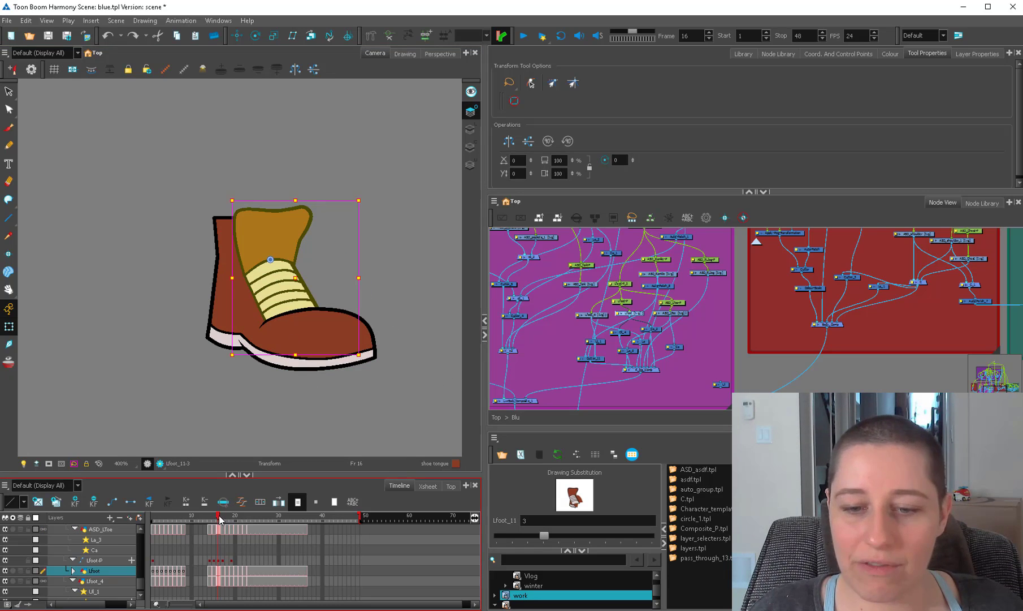
drag(219, 520, 223, 520)
click(219, 332)
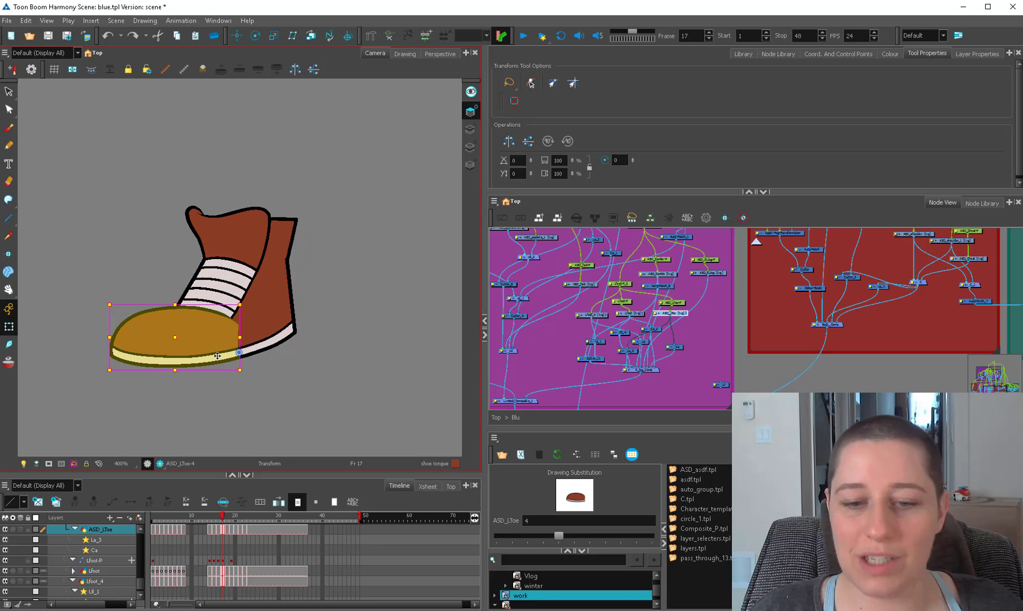
click(226, 516)
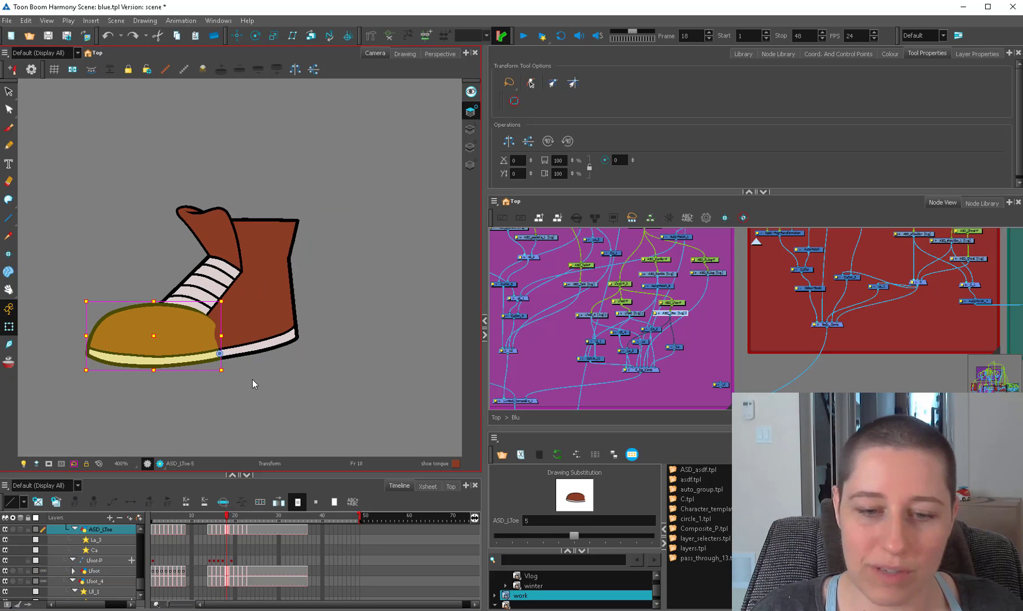
click(226, 260)
click(261, 247)
click(229, 520)
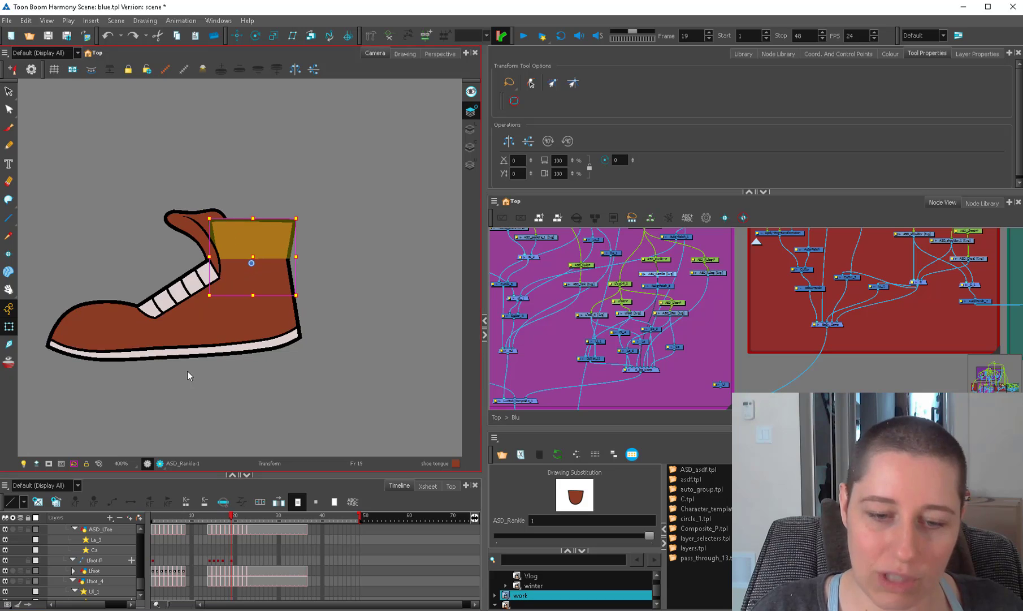
Inspect the toe and tongue pieces of the side-view shoe on frame 19, and return to frame 18.
click(131, 334)
drag(162, 308, 242, 322)
drag(245, 314, 251, 344)
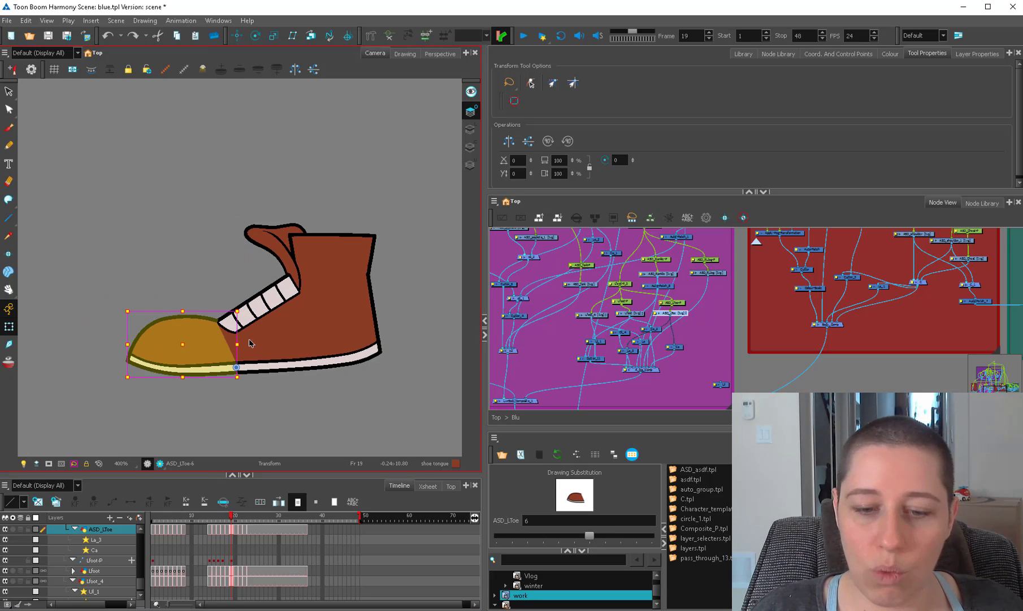
click(271, 307)
click(273, 234)
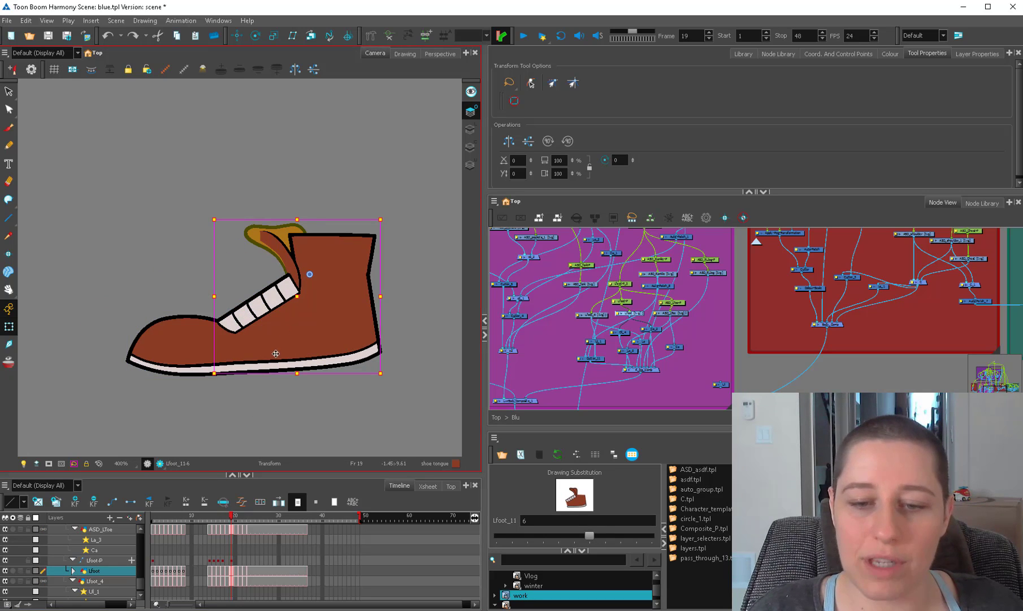
drag(234, 518, 227, 518)
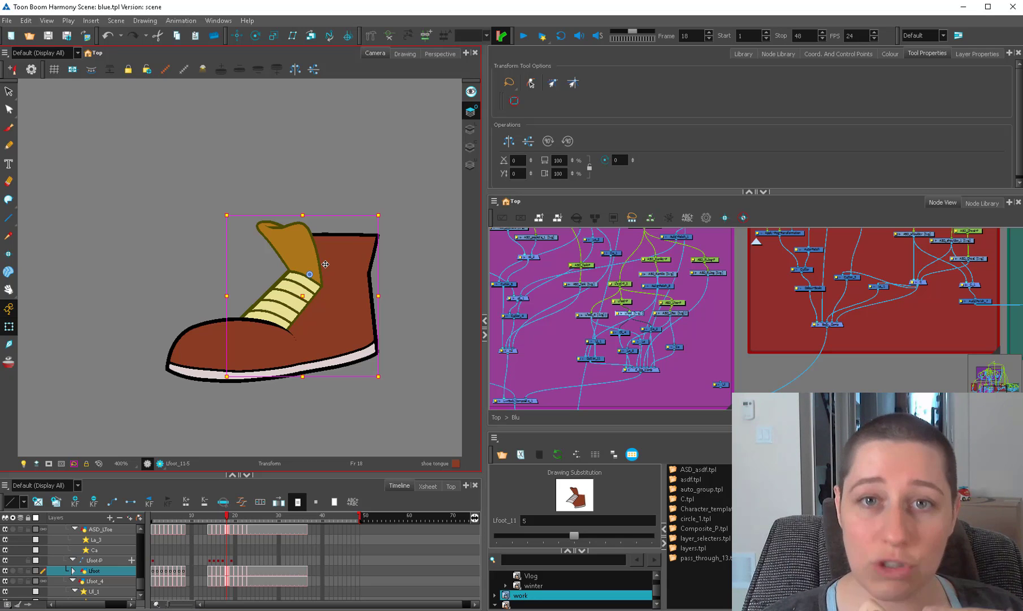
On frame 2, rotate the right forearm and hand together across the torso and examine the bent elbow.
click(539, 334)
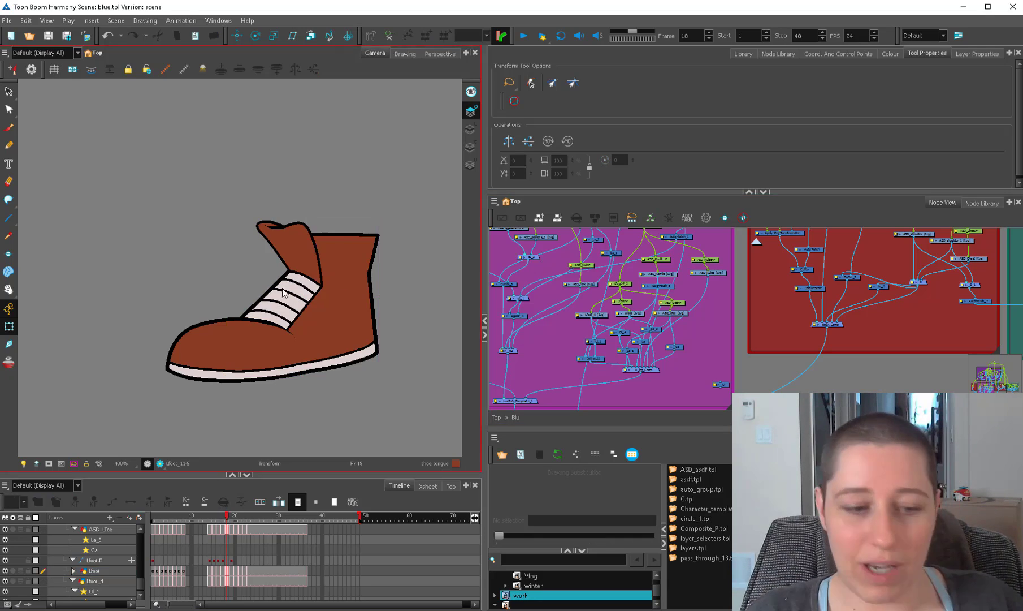
click(160, 518)
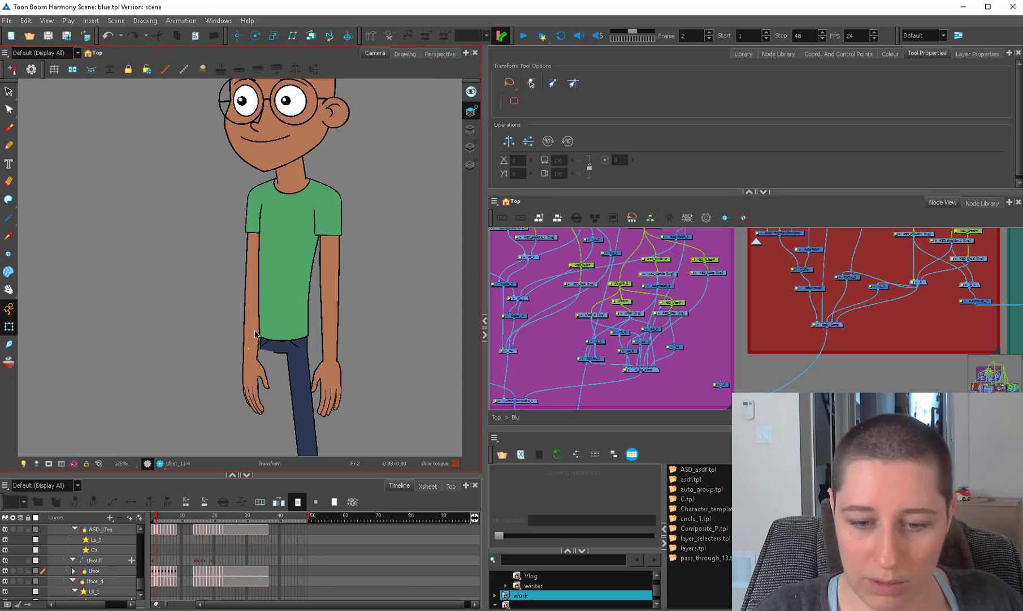
click(252, 315)
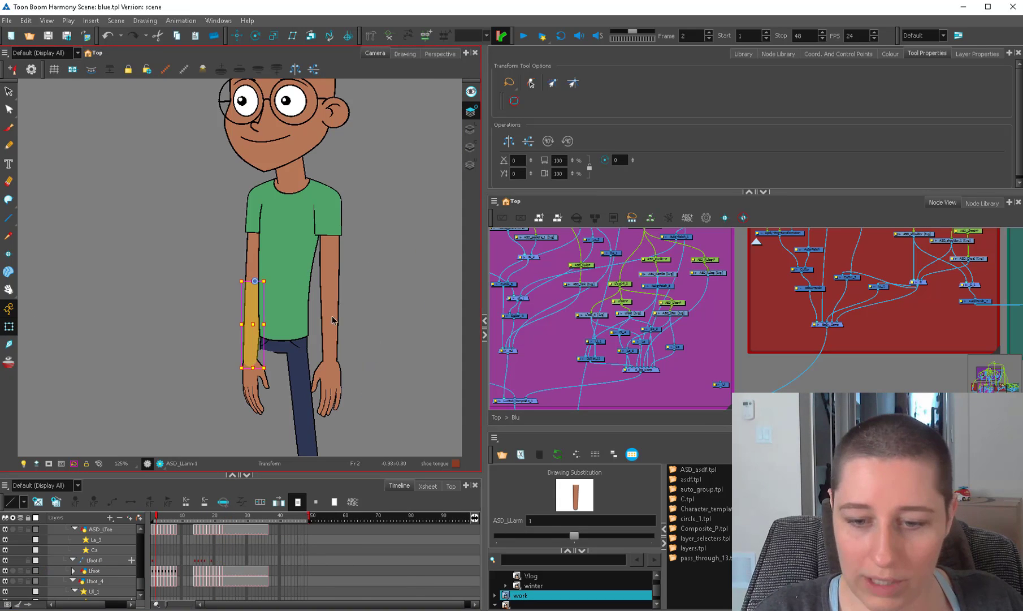
click(332, 317)
key(b)
drag(350, 299, 323, 328)
key(2)
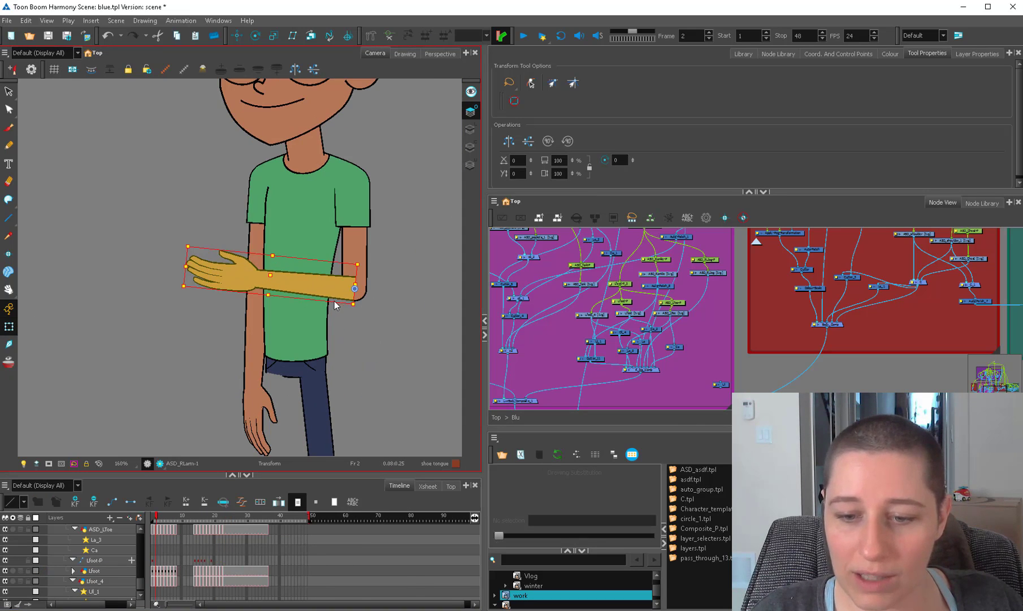
drag(340, 284, 340, 279)
click(371, 303)
drag(406, 359, 317, 375)
key(2)
key(2)
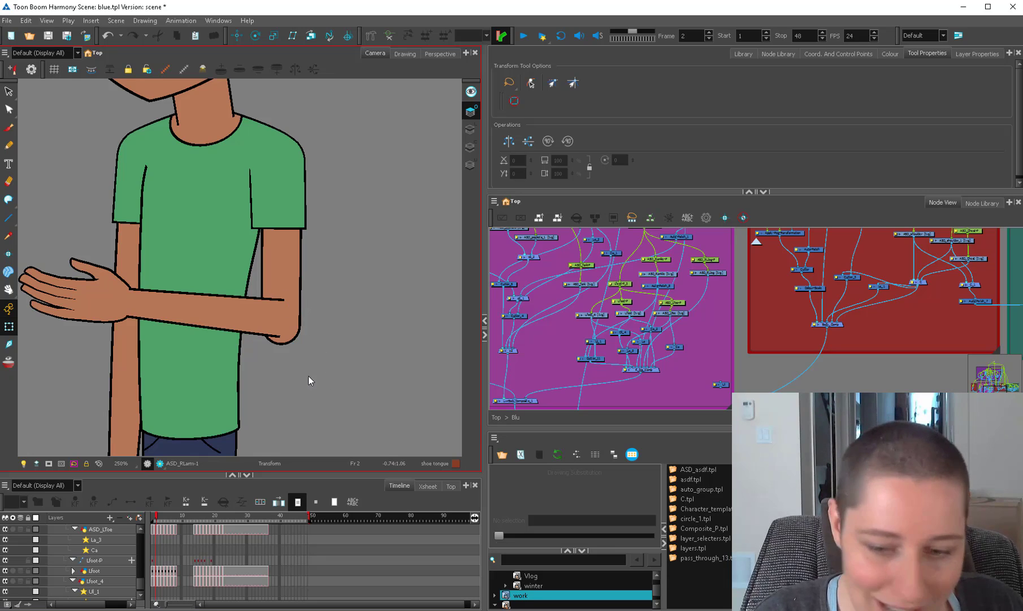
key(1)
key(1)
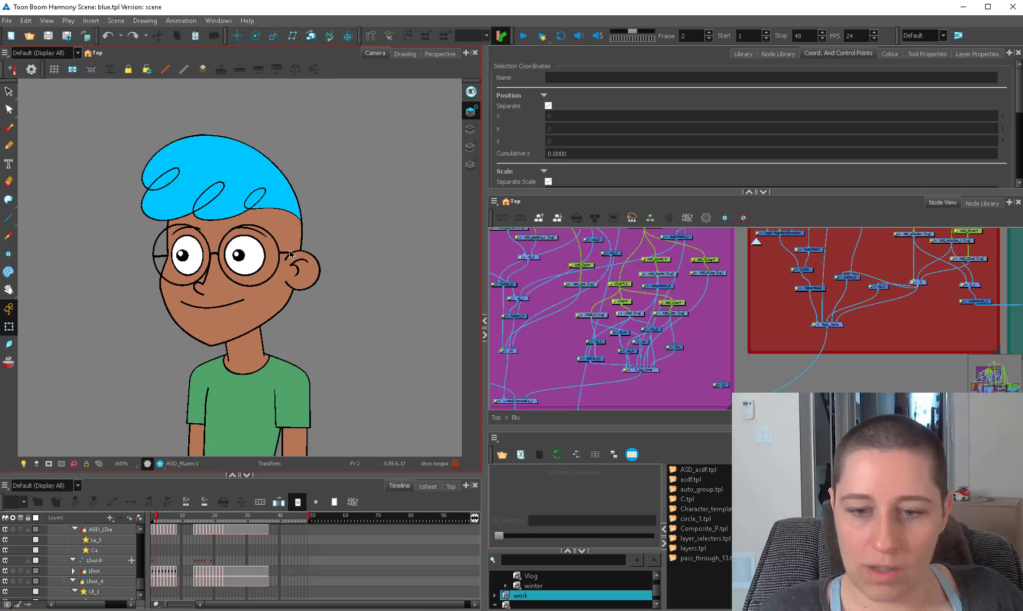
Try to enter a decimal Z position for the ear's inner line, ASD_Garm_1.
click(289, 254)
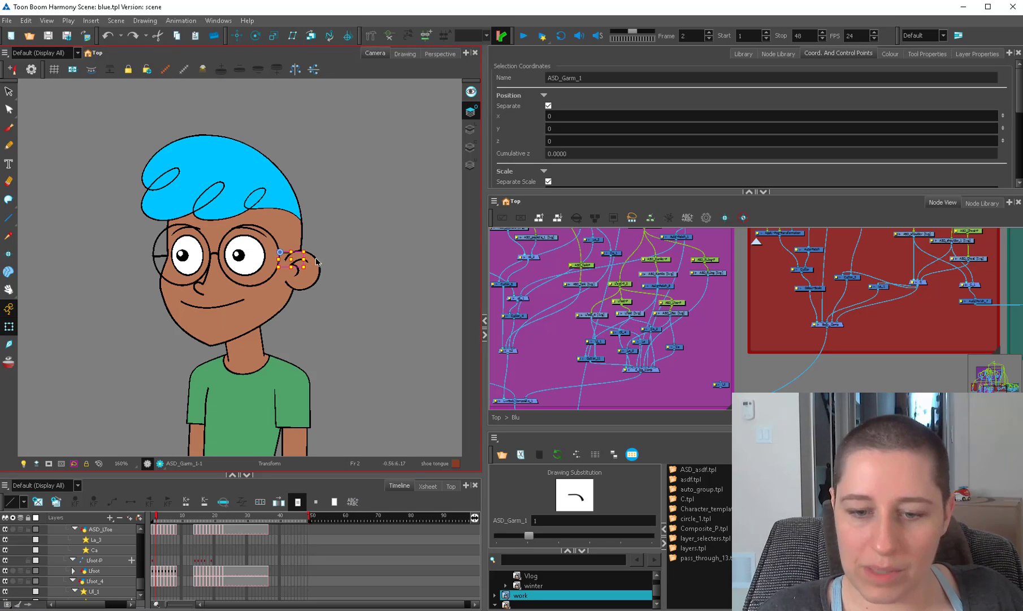
click(554, 142)
text(.2381 W)
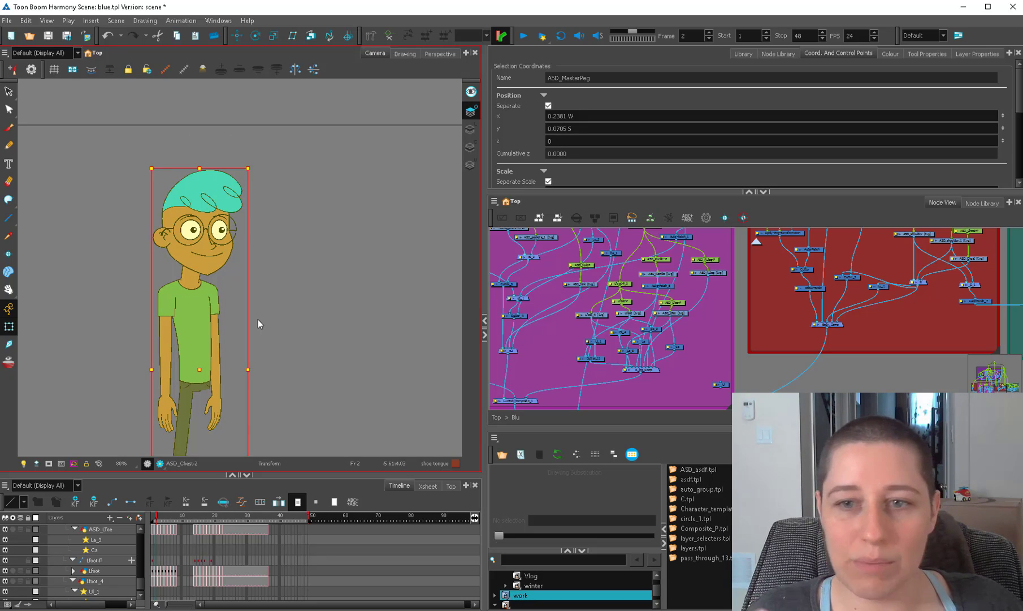
Flip the whole character horizontally three times on its master peg, ending with it facing left, and deselect it.
key(4)
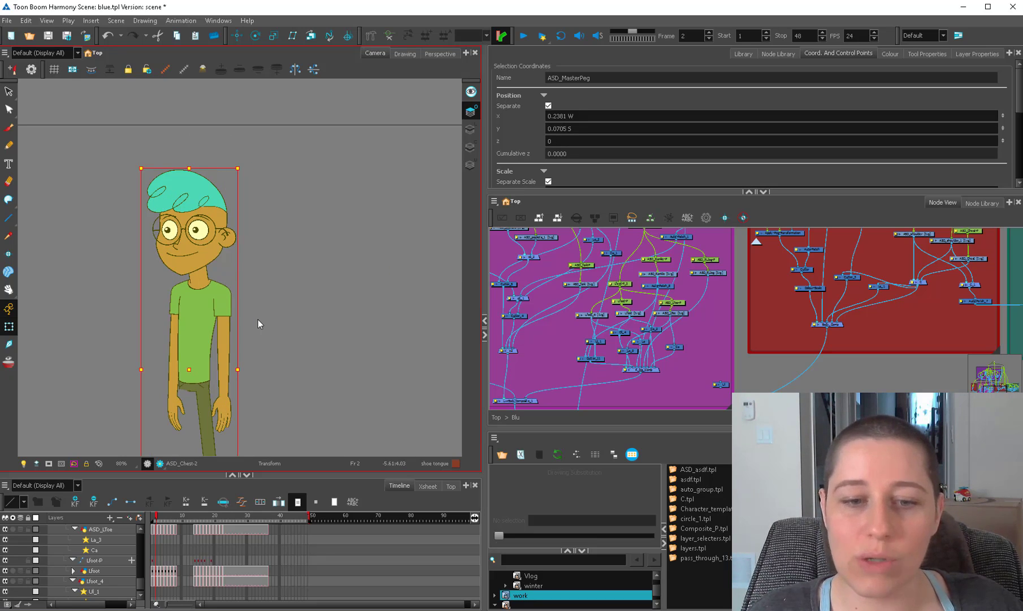
key(4)
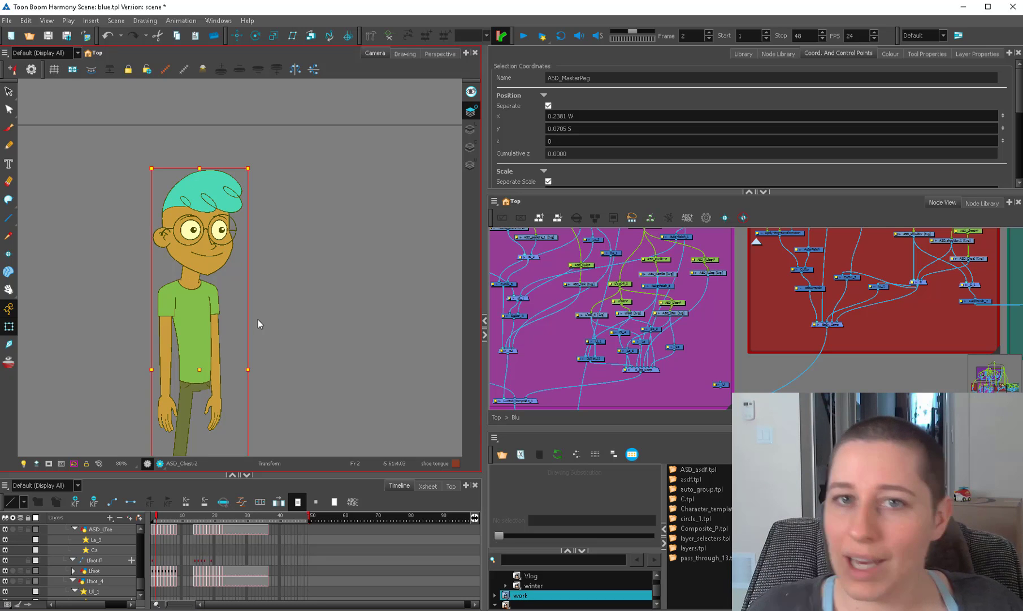
key(4)
drag(347, 392, 355, 375)
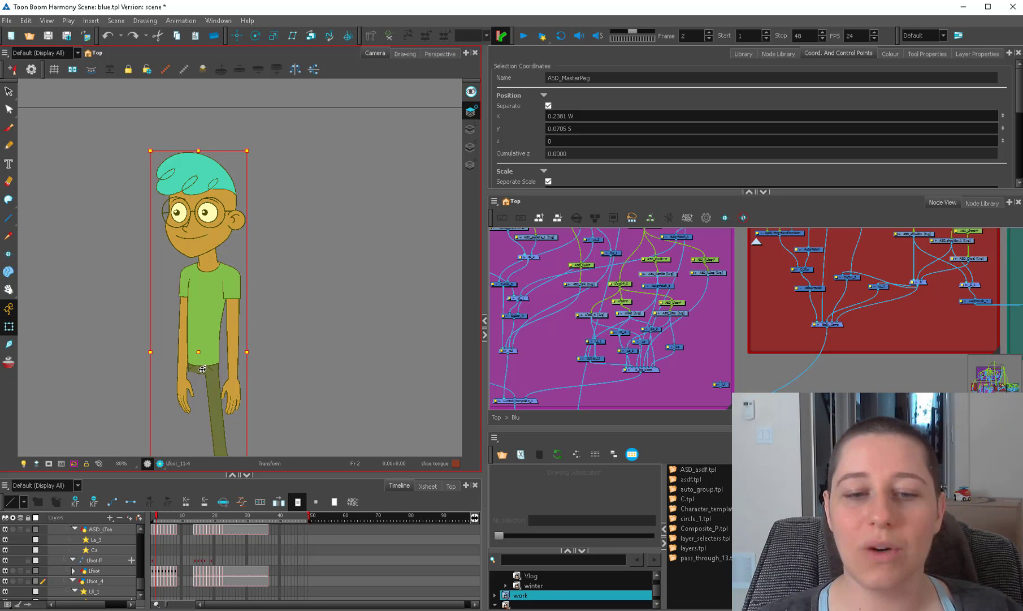
click(381, 263)
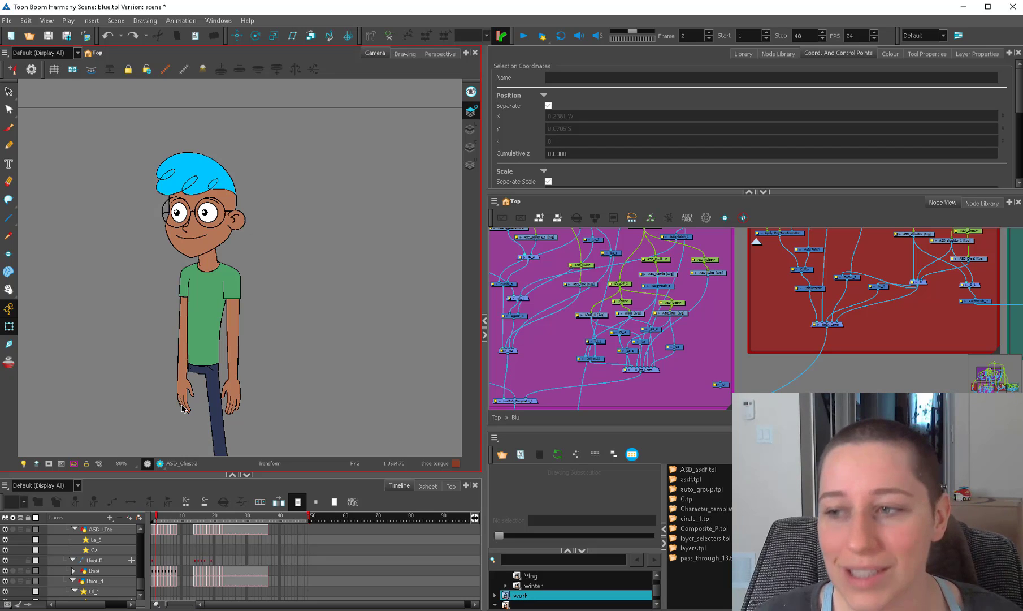
click(613, 327)
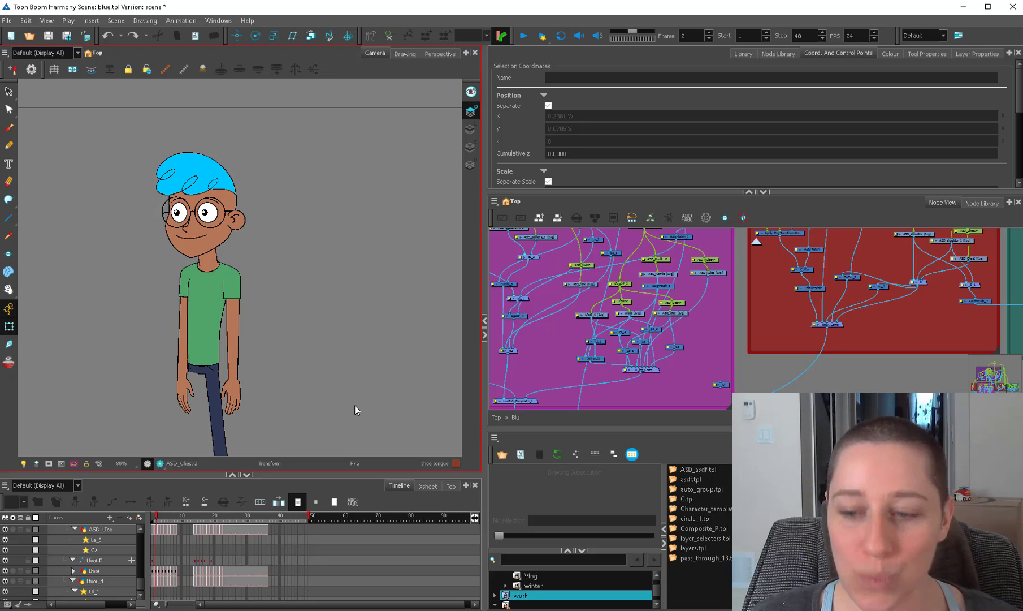
Nudge the ear's inner line, ASD_Garm_1, forward to a Z position of 0.0001 F.
click(229, 213)
click(256, 206)
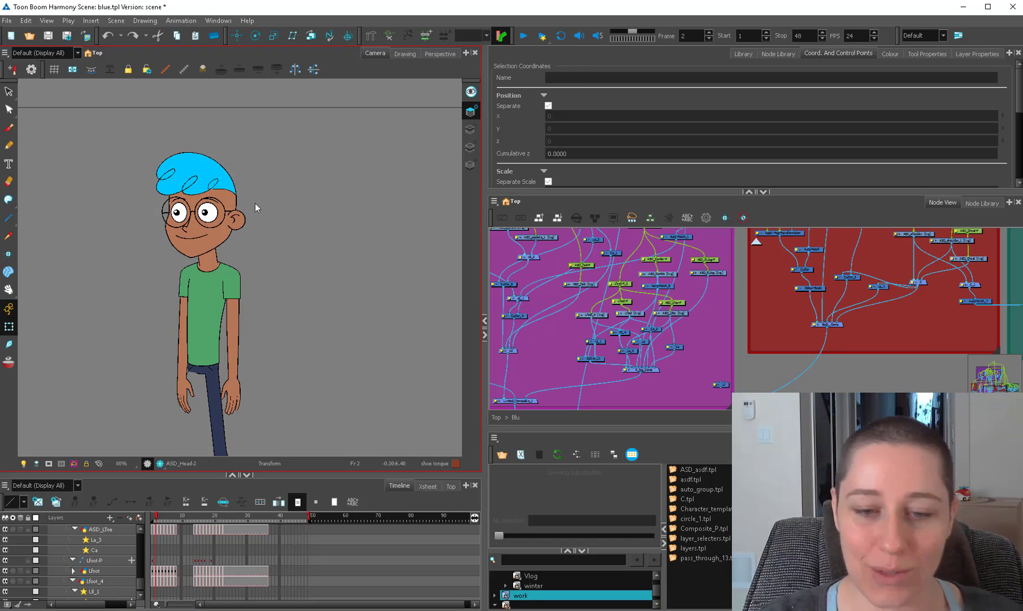
click(230, 213)
drag(245, 212, 282, 223)
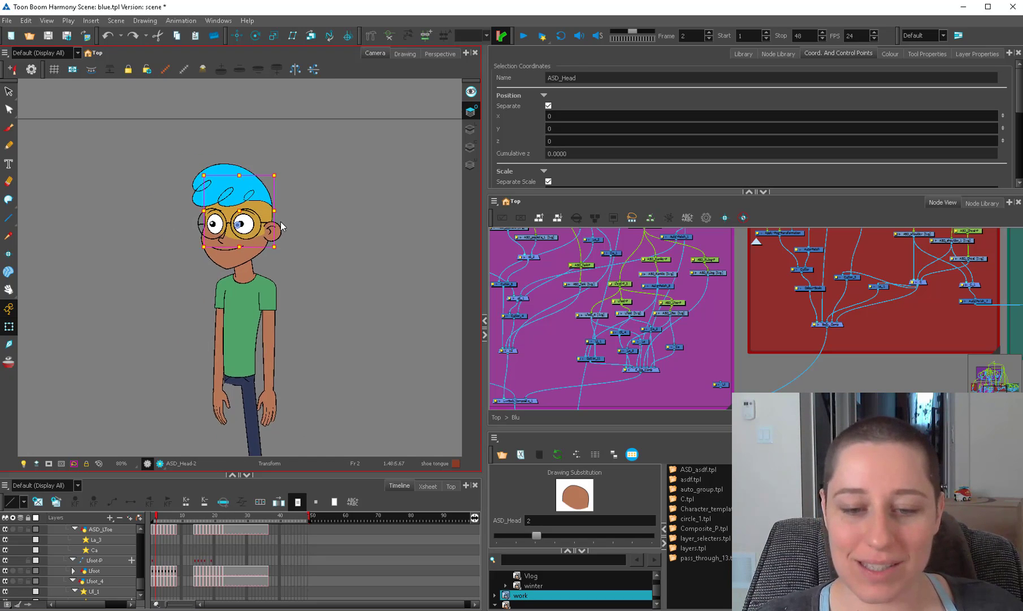
key(2)
key(2)
click(282, 201)
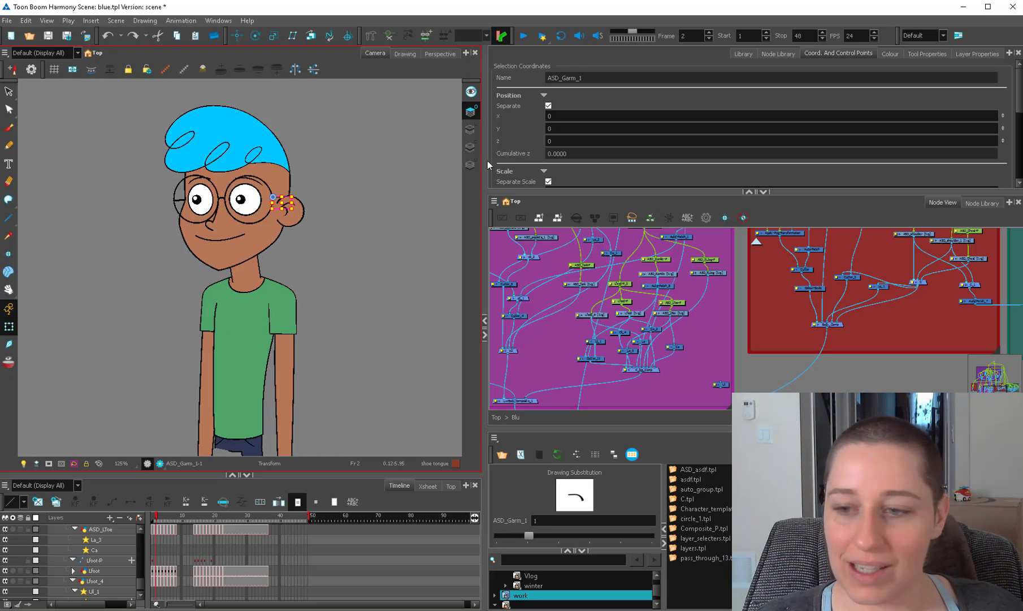
click(567, 141)
key(alt+Down)
key(Escape)
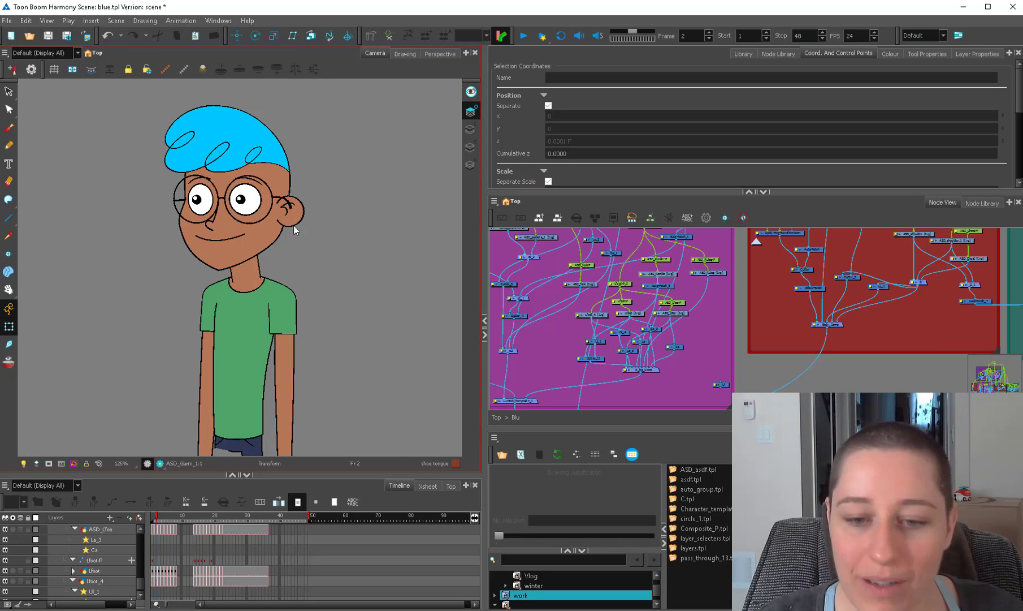
Enable the disabled node of the character's left leg in the node network's purple group.
key(1)
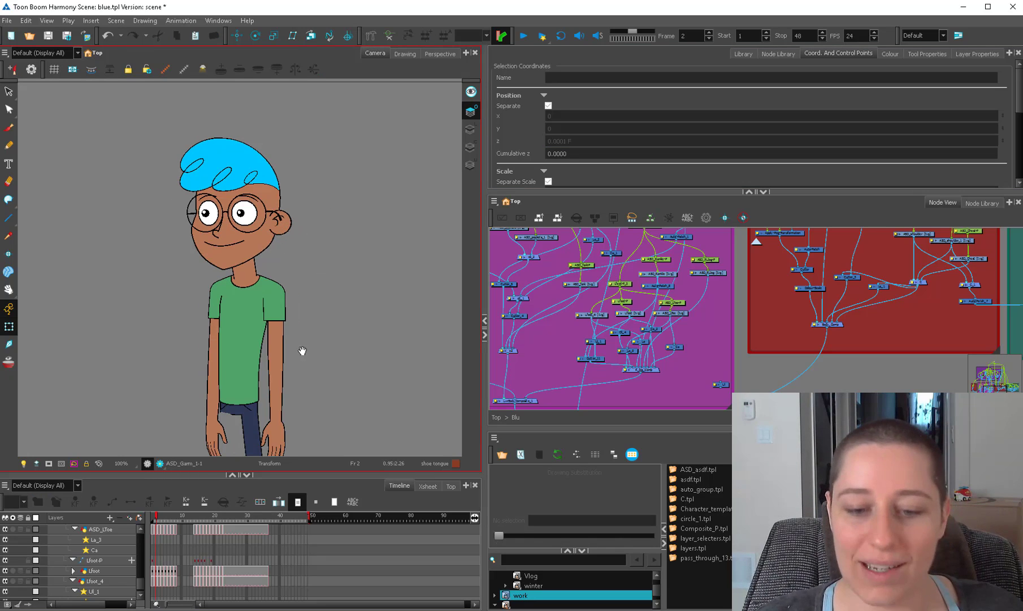
drag(302, 350, 300, 324)
key(space)
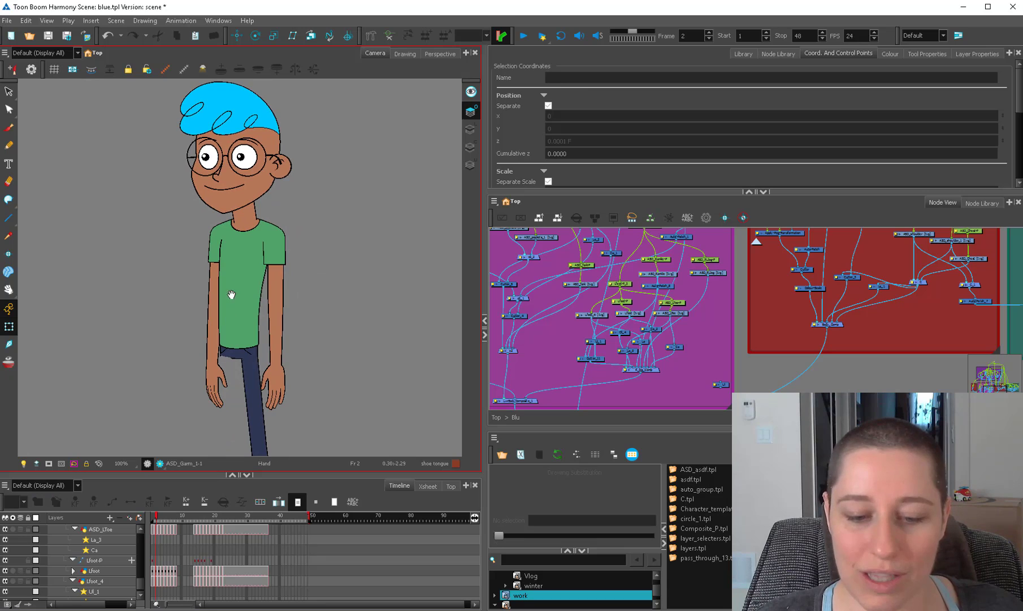
drag(243, 274, 256, 171)
key(1)
drag(250, 334, 263, 351)
key(1)
key(1)
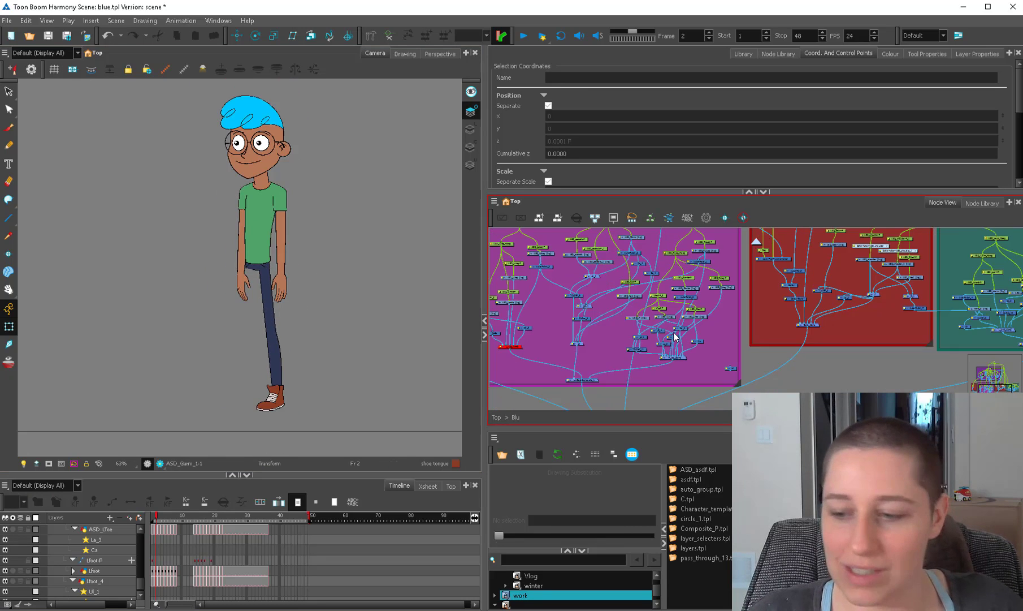
drag(674, 333, 786, 334)
click(626, 343)
key(a)
click(655, 311)
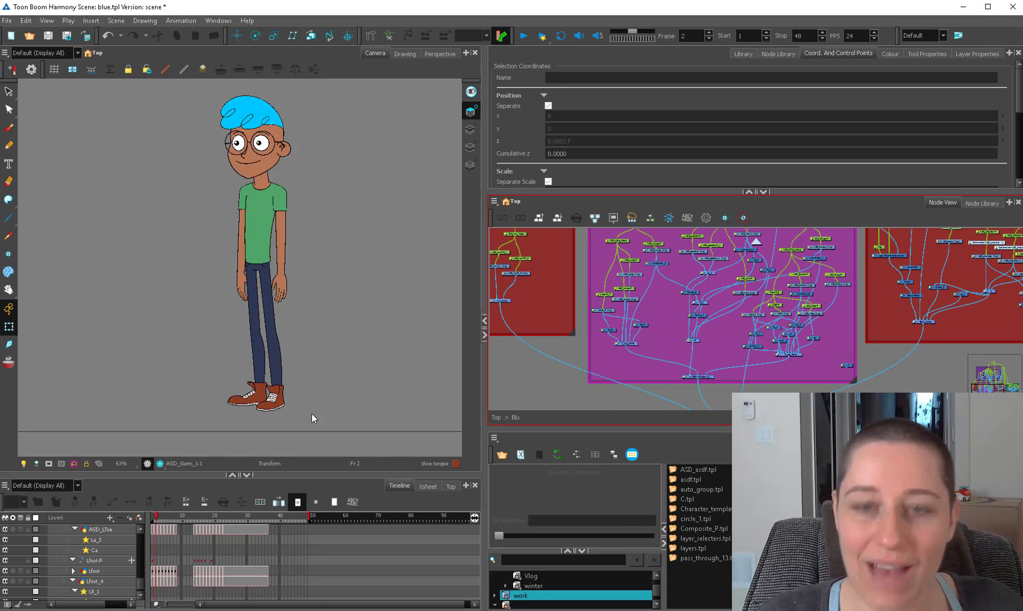
click(272, 548)
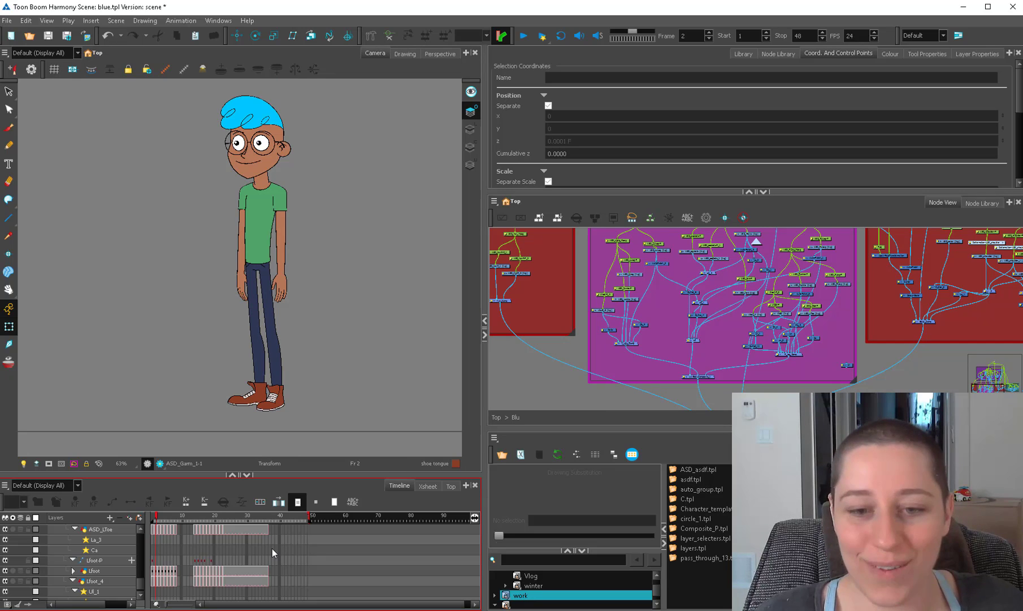
Set the Z position of the parent peg above the left upper leg to 0.
click(254, 296)
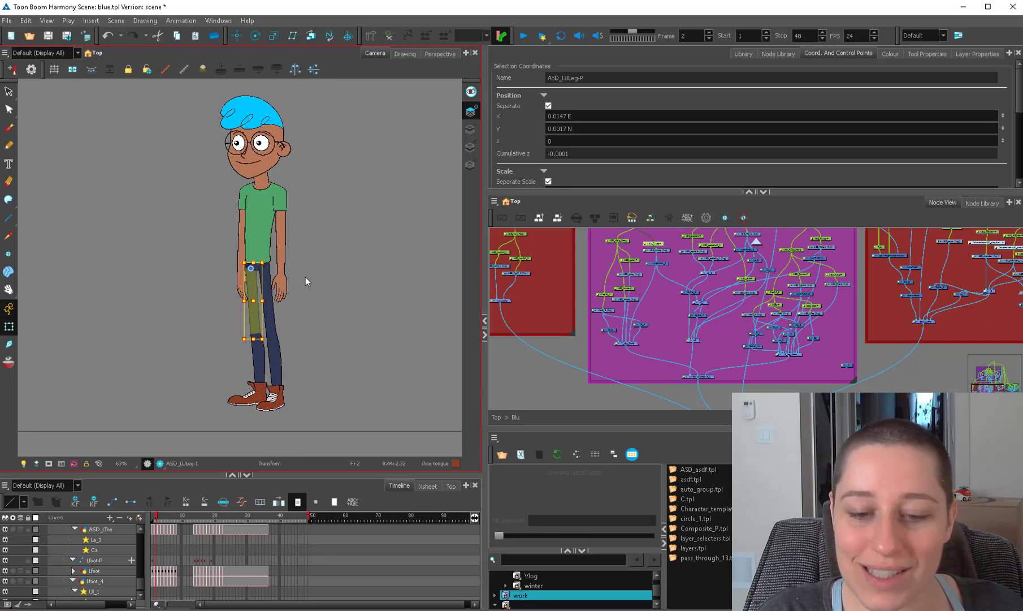
key(b)
click(554, 141)
drag(575, 141, 530, 153)
text(0)
click(292, 422)
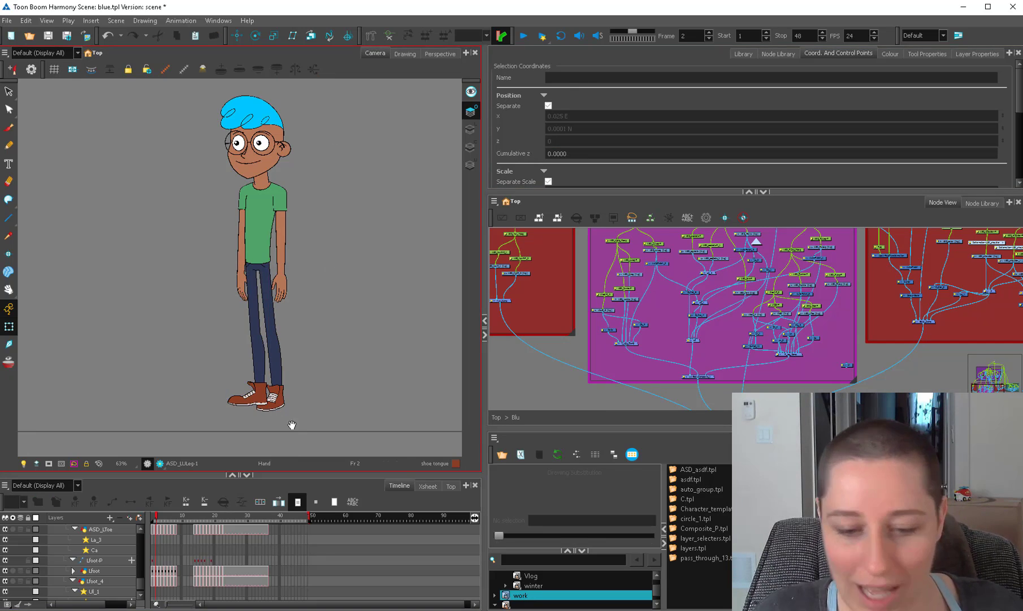
Examine the overlap of the character's two shoes and lower legs, up close and at a wider view.
drag(288, 429, 289, 370)
key(1)
key(2)
key(2)
key(2)
scroll(284, 373, up, 2)
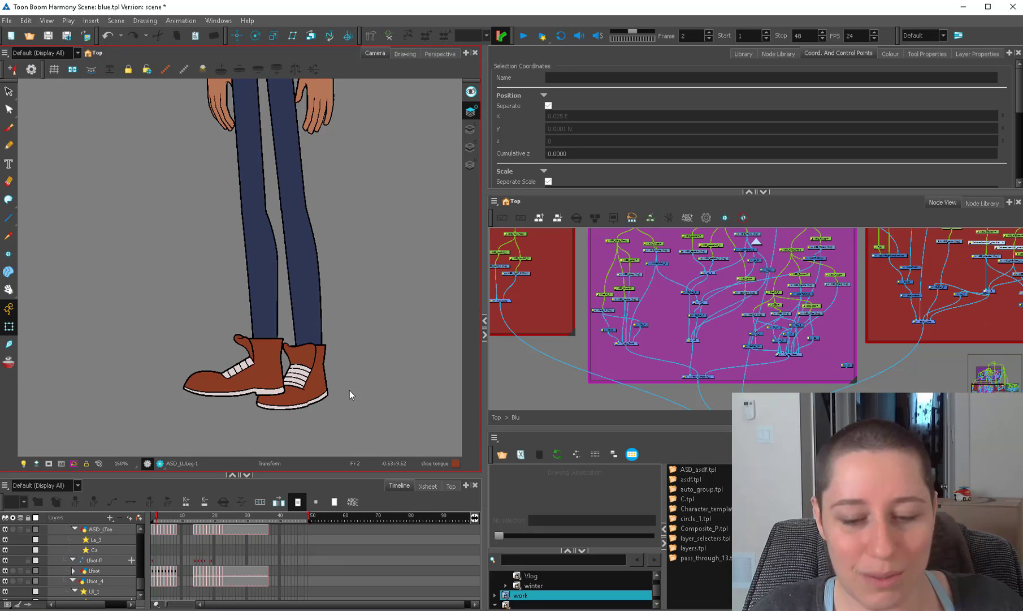
mouse_move(287, 440)
mouse_down()
mouse_move(221, 335)
mouse_move(373, 403)
mouse_move(333, 425)
mouse_up()
click(332, 414)
key(1)
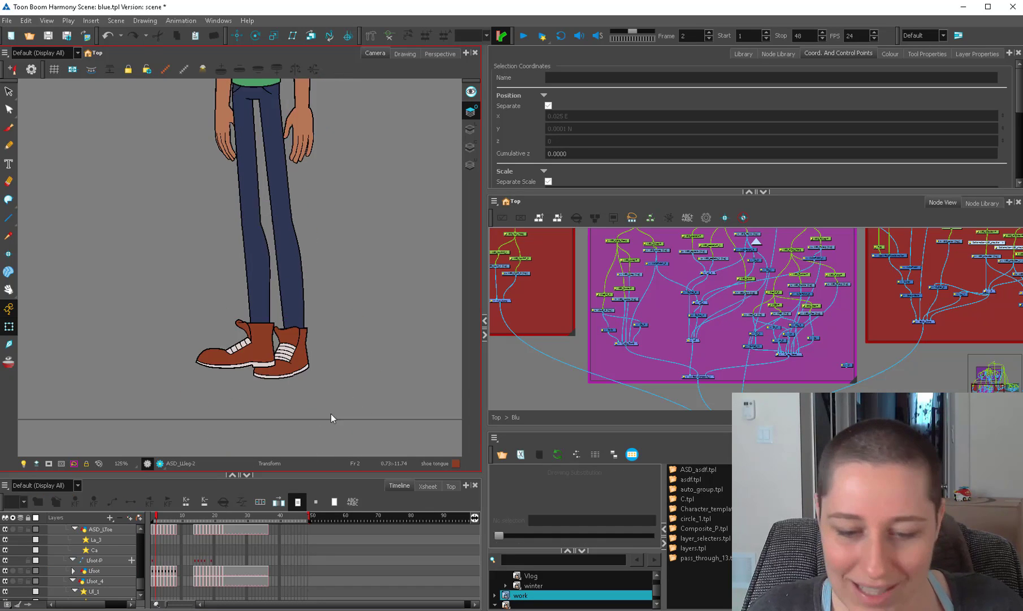
key(1)
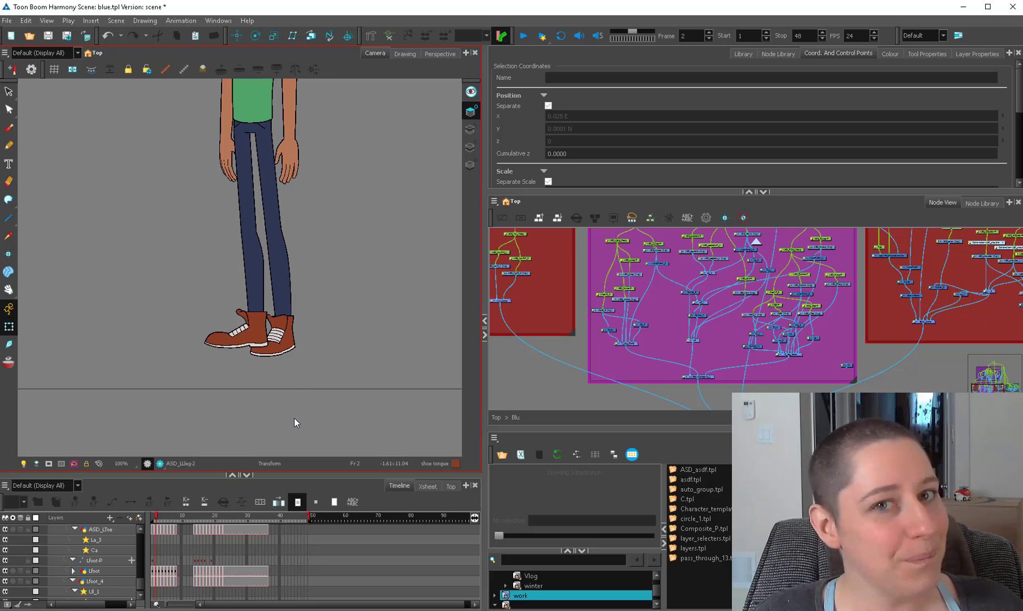
Select both lower legs, the left shoe and the left leg's master peg to check how the leg parts are grouped.
mouse_move(309, 371)
mouse_down()
mouse_move(310, 293)
mouse_move(327, 374)
mouse_up()
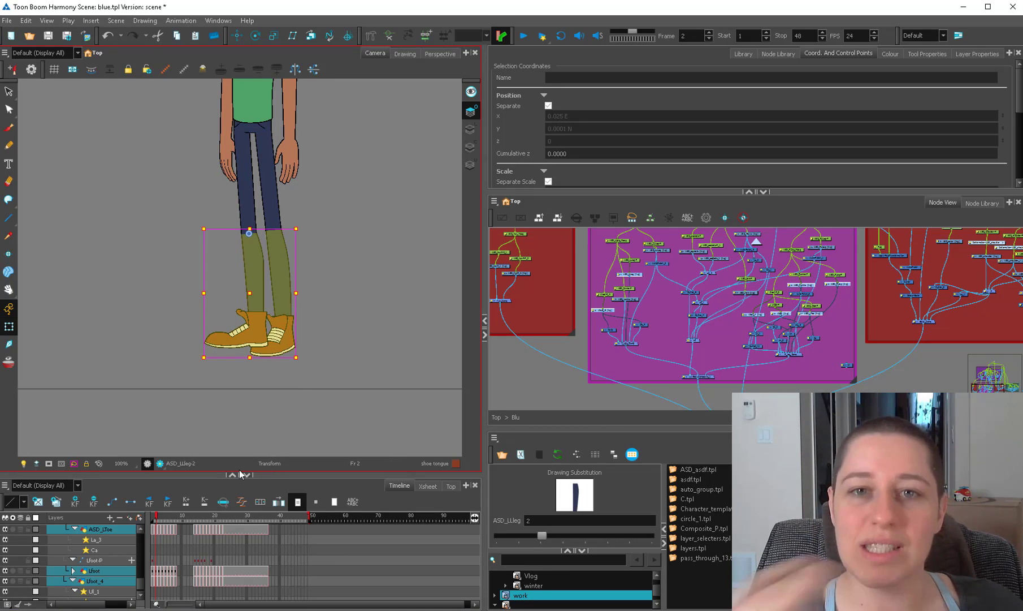
click(380, 353)
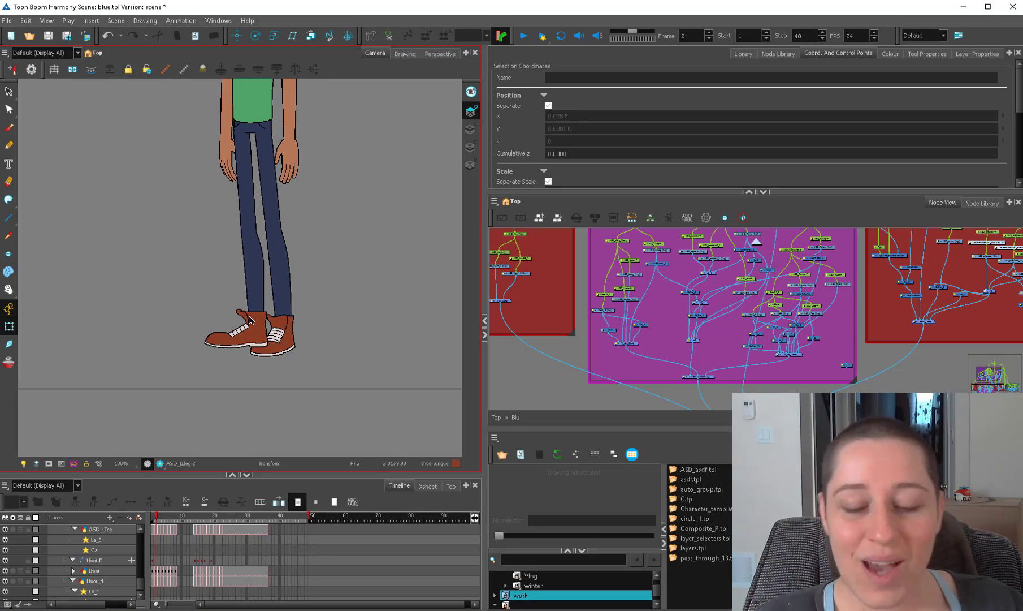
click(265, 332)
click(321, 266)
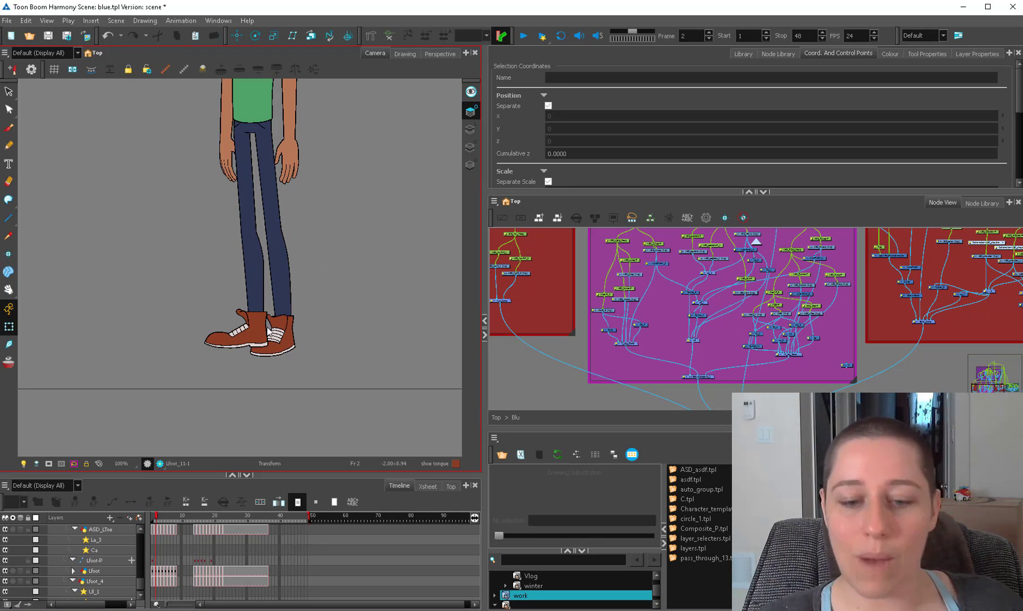
click(268, 332)
key(b)
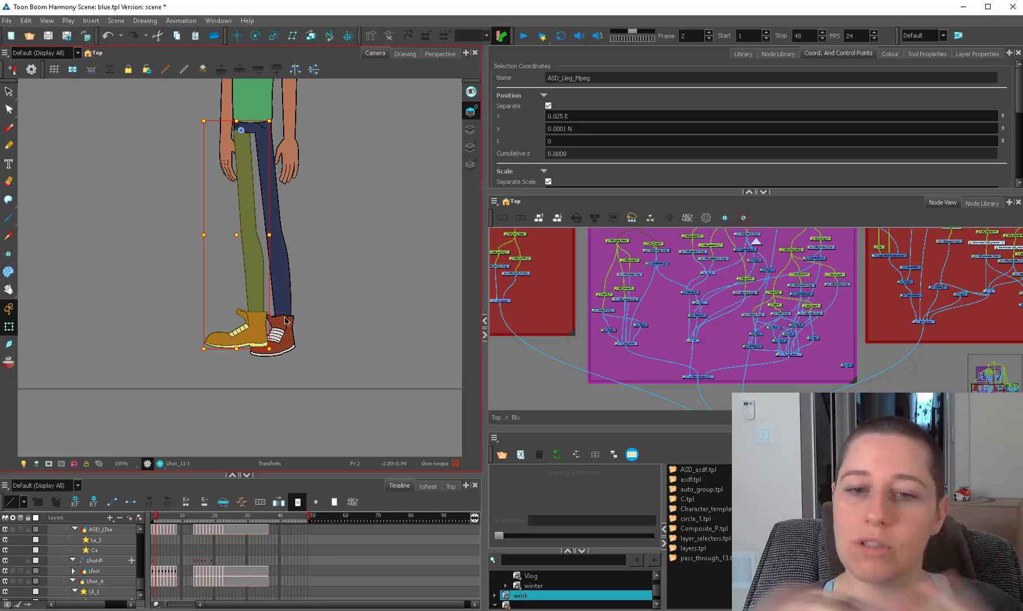
click(352, 121)
Sketch a smiling stick figure beside the character on the ASD_hairF_2 drawing, adding one gaze arrow from each head.
drag(352, 125, 408, 331)
key(1)
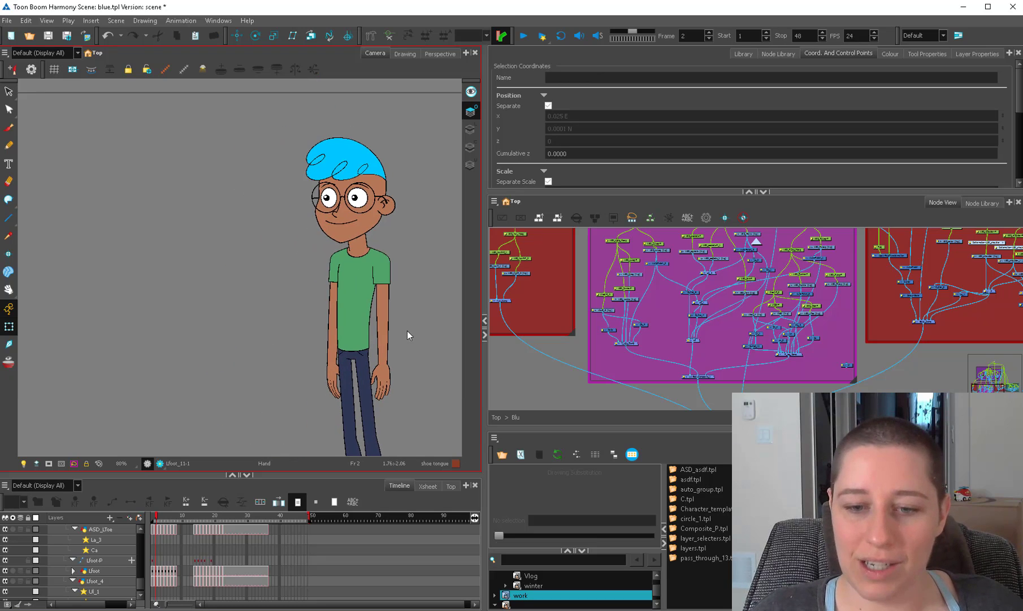
click(516, 273)
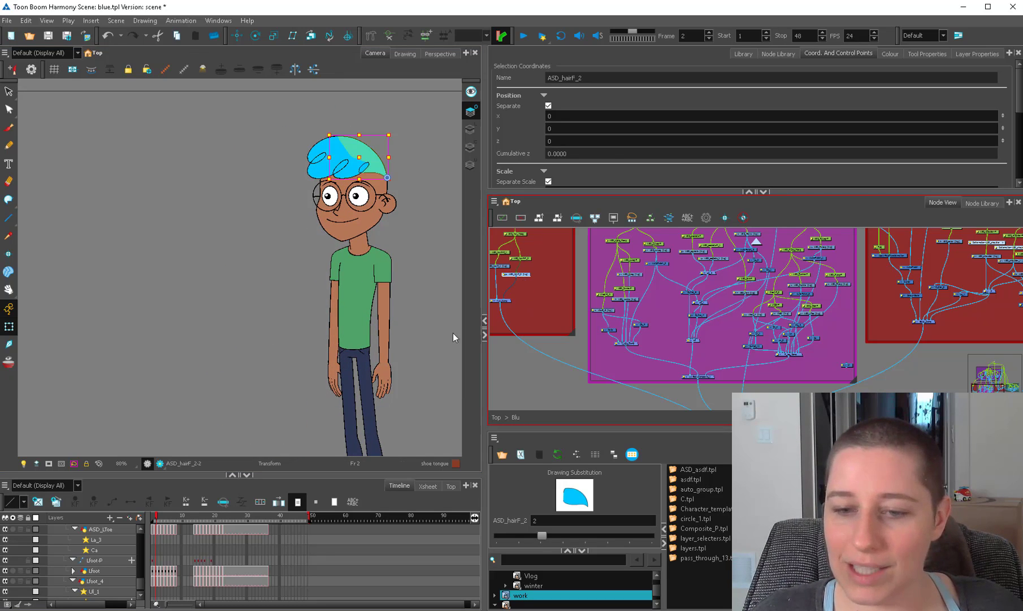
key(alt+b)
mouse_move(170, 251)
mouse_down()
mouse_move(170, 262)
mouse_move(179, 214)
mouse_up()
mouse_move(183, 247)
mouse_down()
mouse_move(189, 285)
mouse_move(165, 298)
mouse_move(222, 404)
mouse_up()
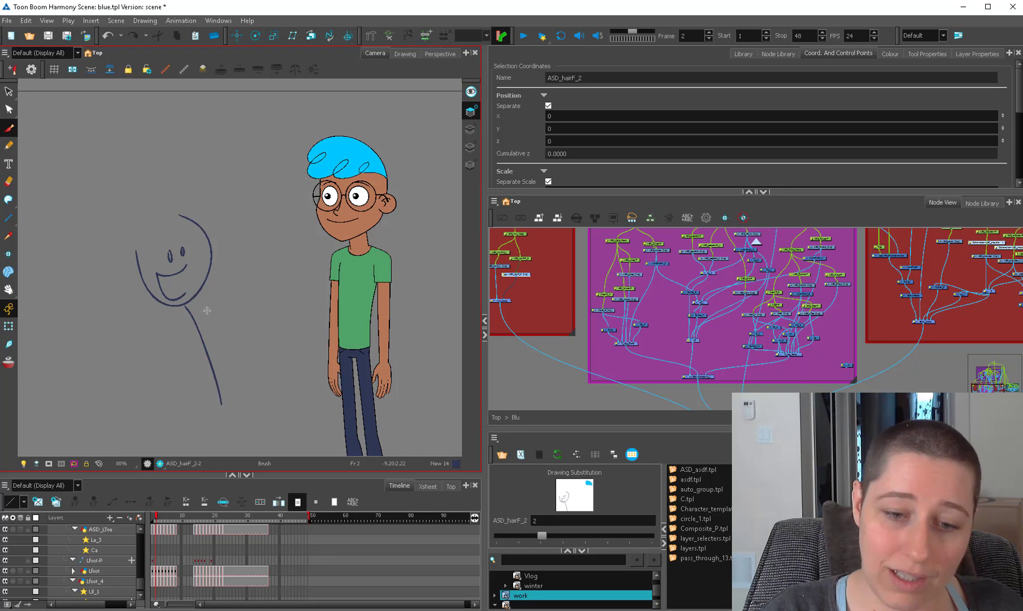
mouse_move(199, 326)
mouse_down()
mouse_move(251, 248)
mouse_move(100, 339)
mouse_up()
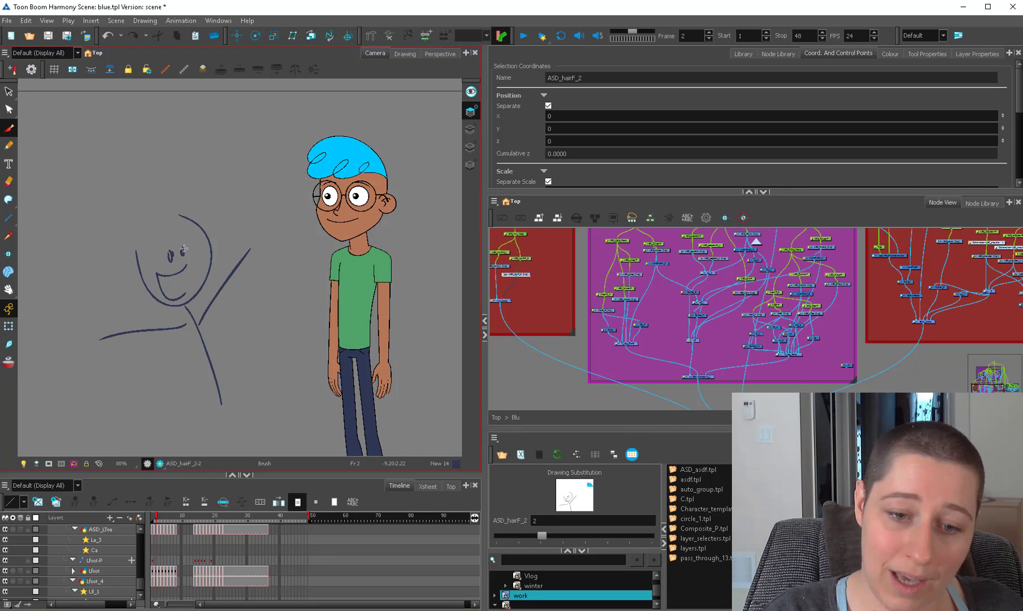
mouse_move(168, 238)
mouse_down()
mouse_move(161, 249)
mouse_move(236, 160)
mouse_move(241, 175)
mouse_up()
mouse_move(307, 197)
mouse_down()
mouse_move(182, 197)
mouse_move(204, 202)
mouse_up()
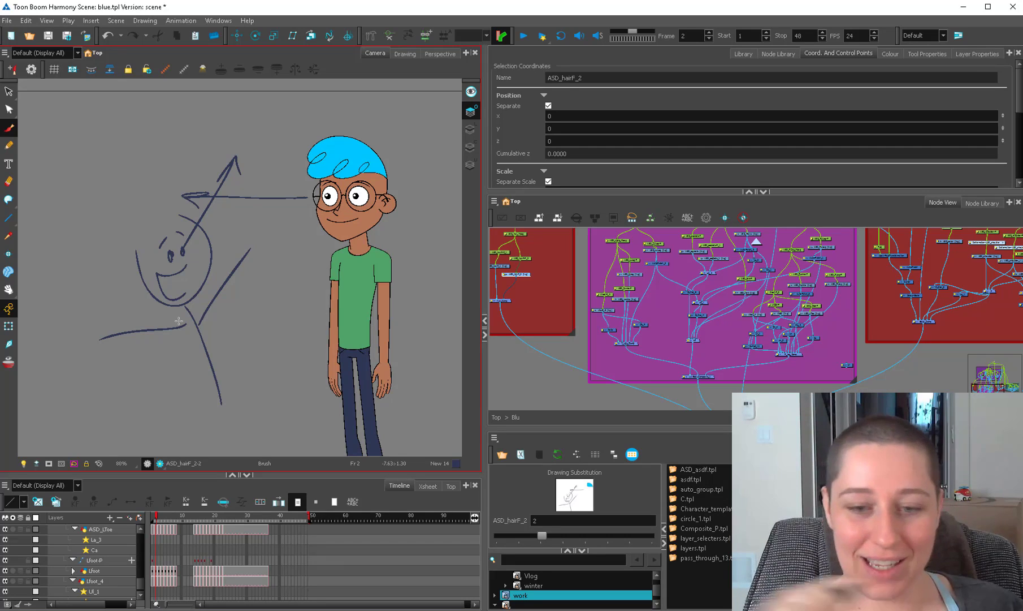
Rotate the character's right forearm and hand at the elbow so they cross in front of the torso.
drag(333, 220, 299, 149)
click(9, 326)
click(351, 274)
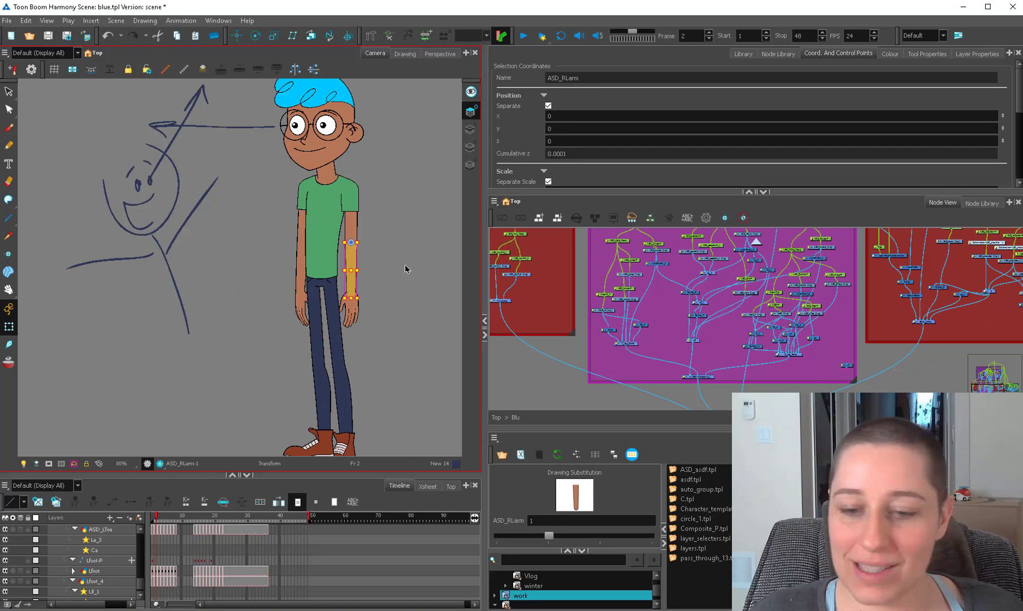
key(alt+=)
drag(361, 244, 334, 281)
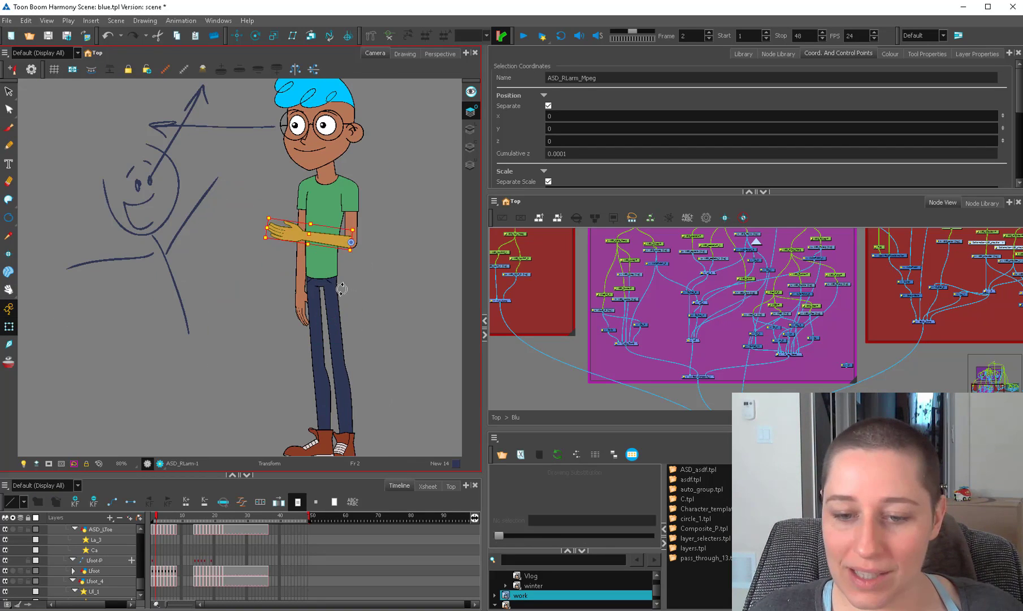
click(350, 313)
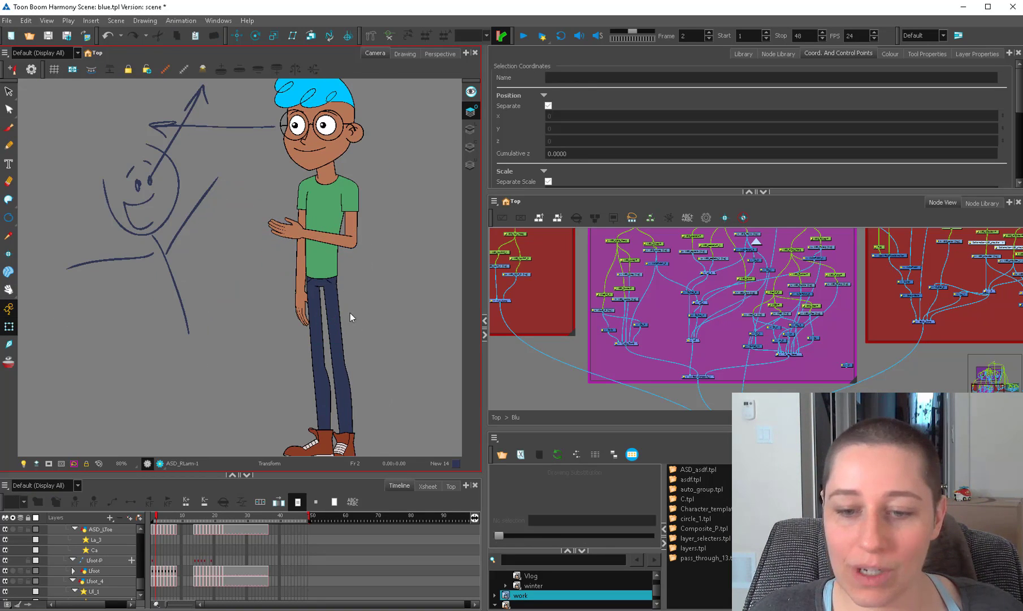
Select the bent right forearm drawing and its parent peg to check the arm pose against the torso.
scroll(396, 244, up, 3)
click(322, 276)
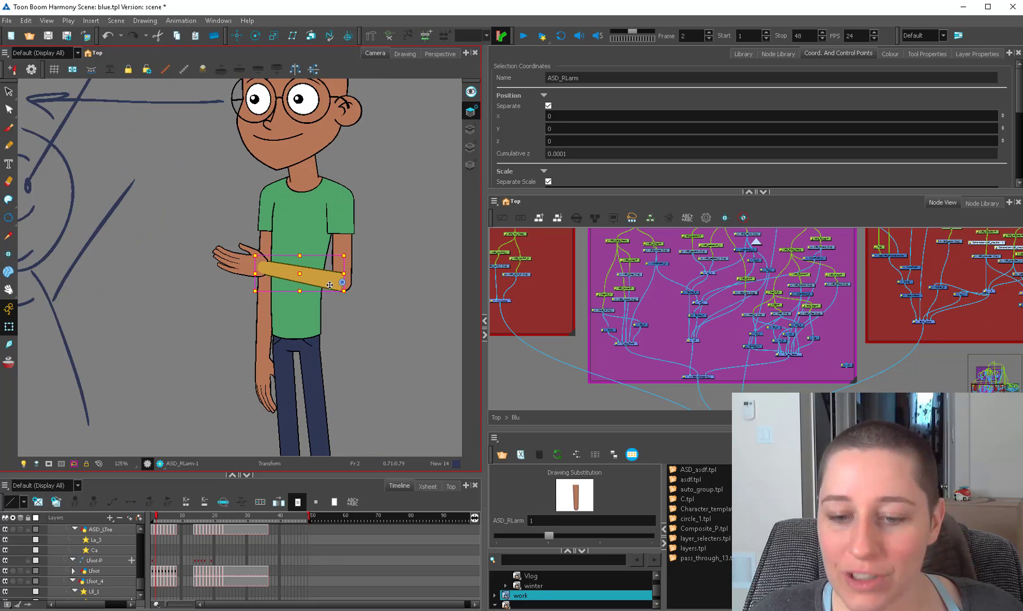
click(333, 326)
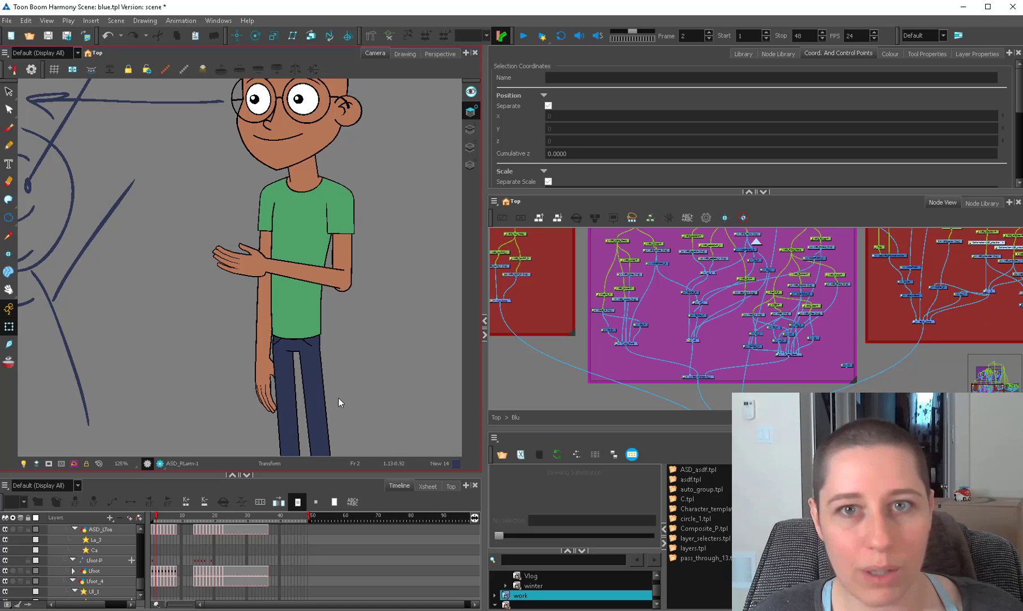
click(325, 272)
key(2)
key(2)
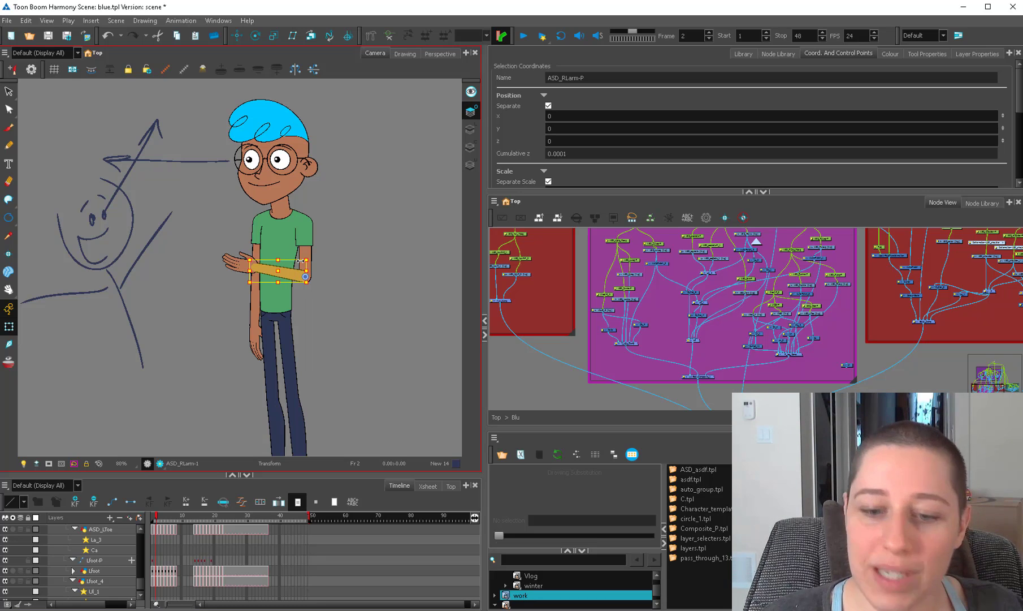
click(339, 280)
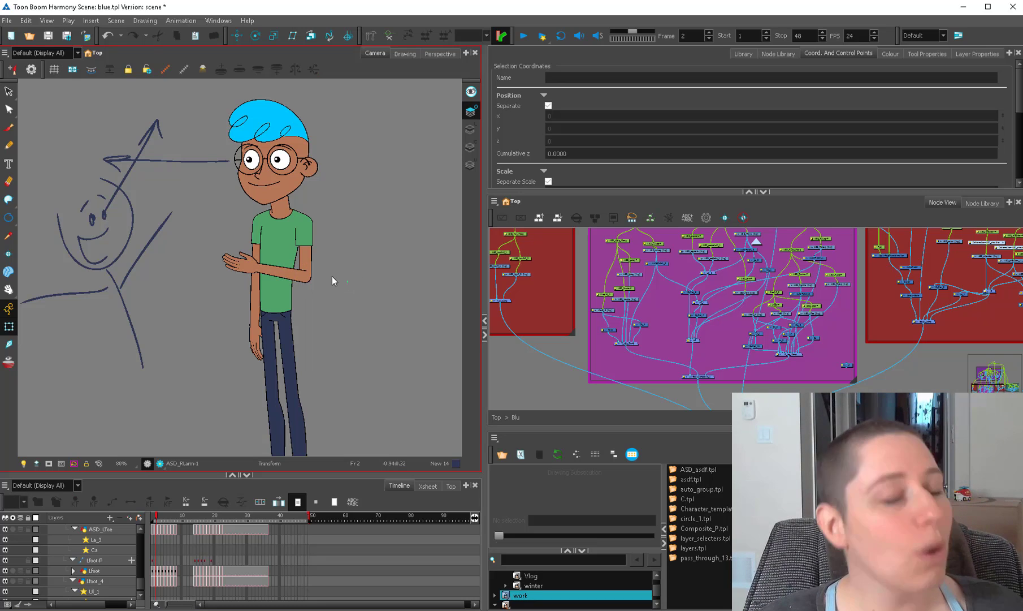
Rotate the right forearm's master peg further up toward the chest, and raise and tilt the whole right arm.
key(2)
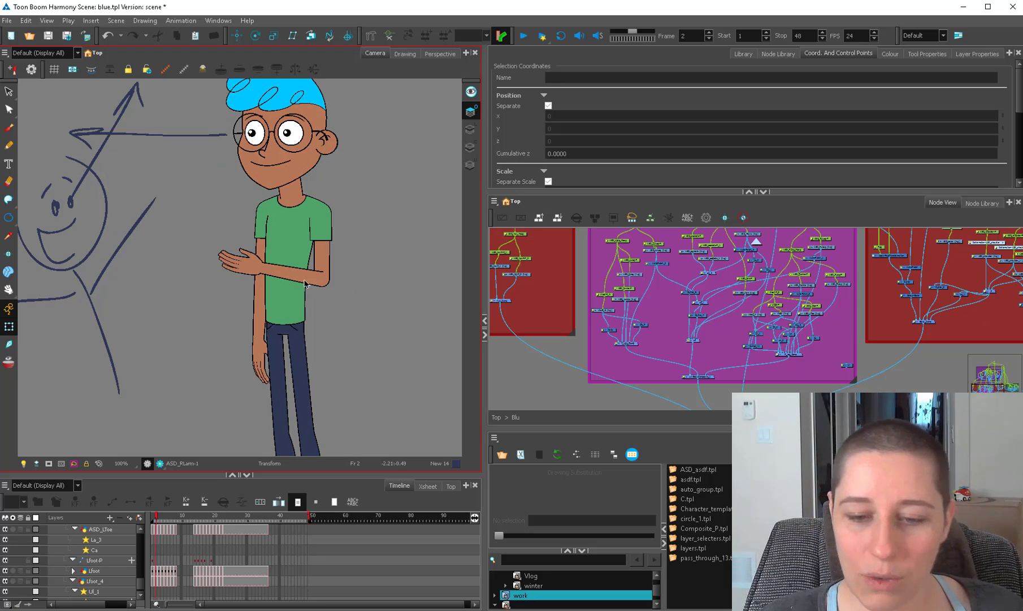
click(309, 262)
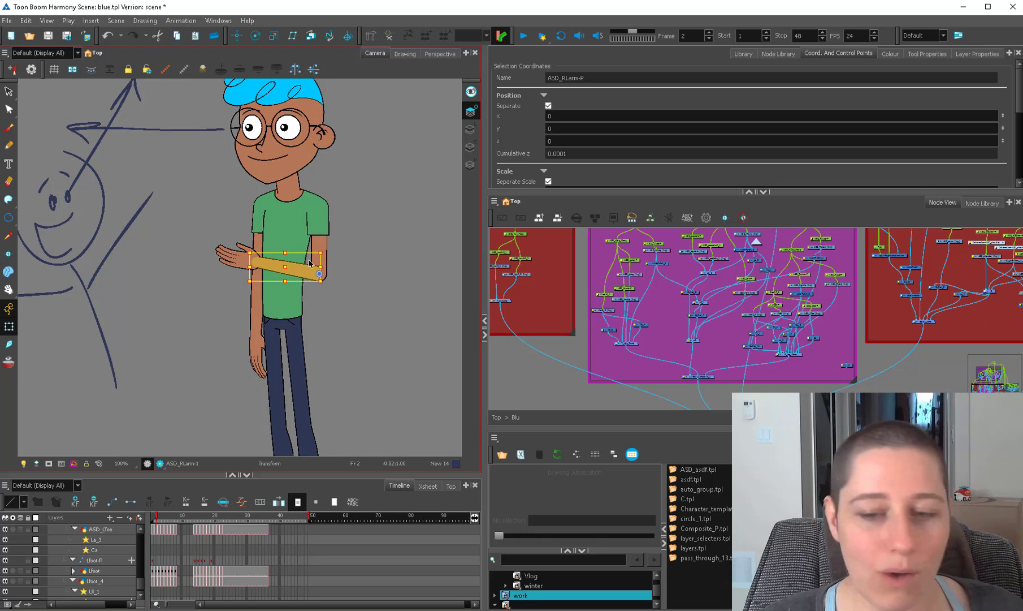
mouse_move(328, 278)
mouse_down()
mouse_move(328, 296)
mouse_move(315, 285)
mouse_up()
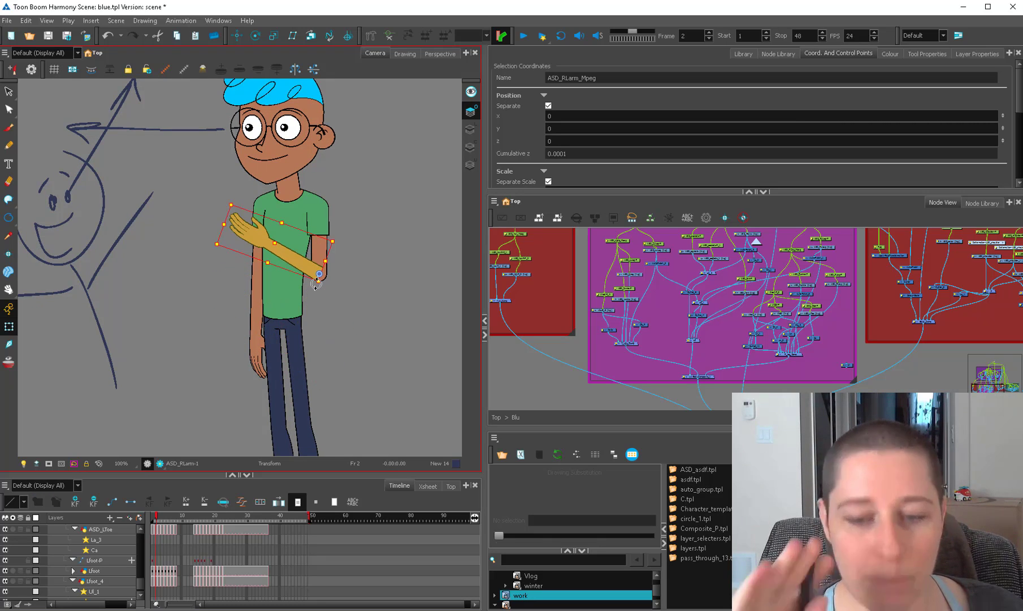
key(b)
mouse_move(340, 201)
mouse_down()
mouse_move(324, 238)
mouse_move(299, 240)
mouse_move(340, 305)
mouse_move(339, 198)
mouse_up()
click(347, 213)
Show the right shoulder's deformer and pull the shoulder outline up to meet the raised sleeve.
key(2)
key(2)
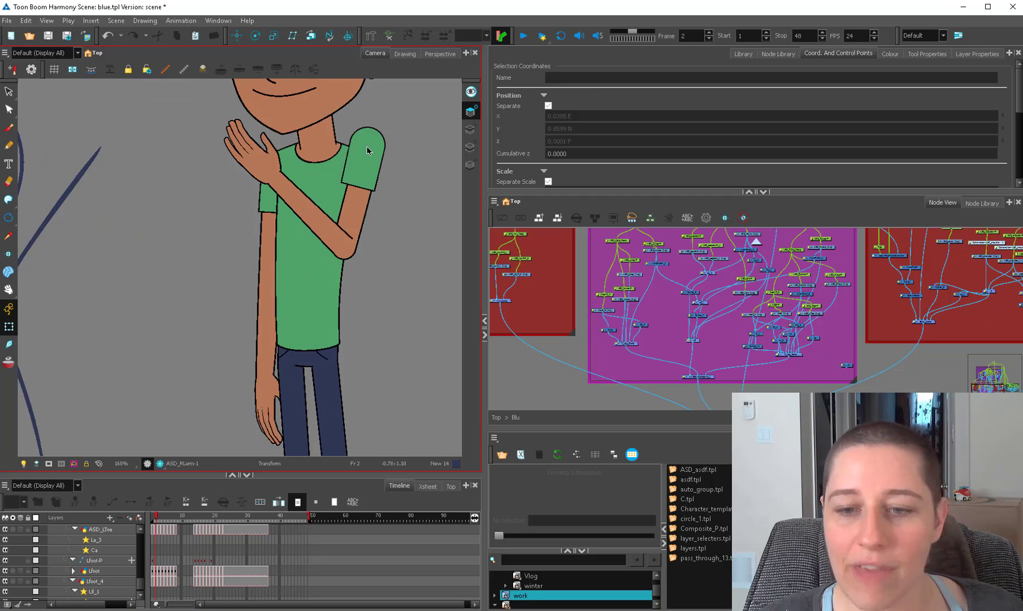
drag(367, 147, 327, 264)
key(2)
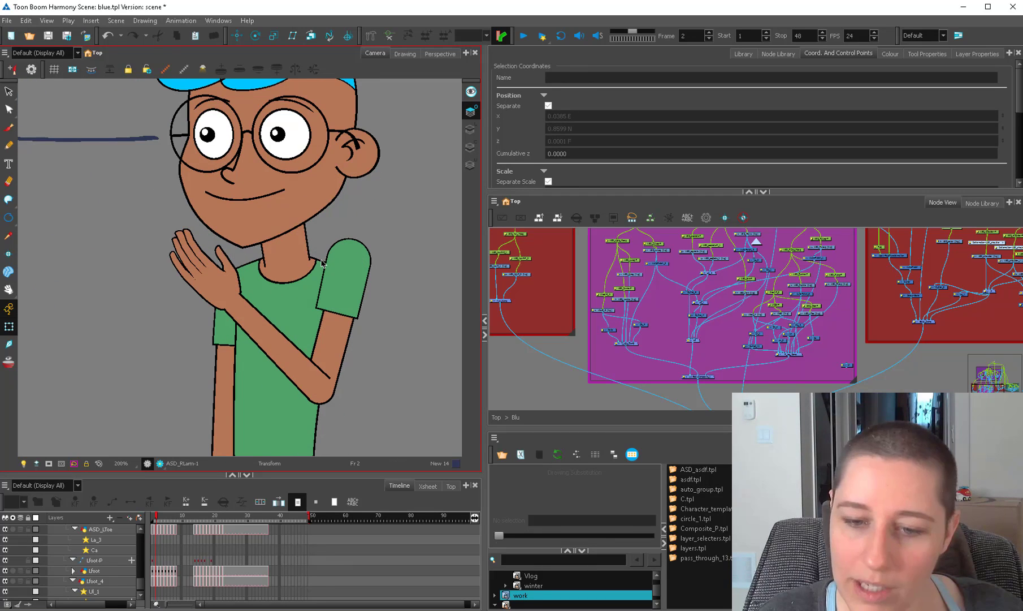
click(348, 285)
drag(360, 296, 363, 258)
click(379, 354)
key(1)
key(1)
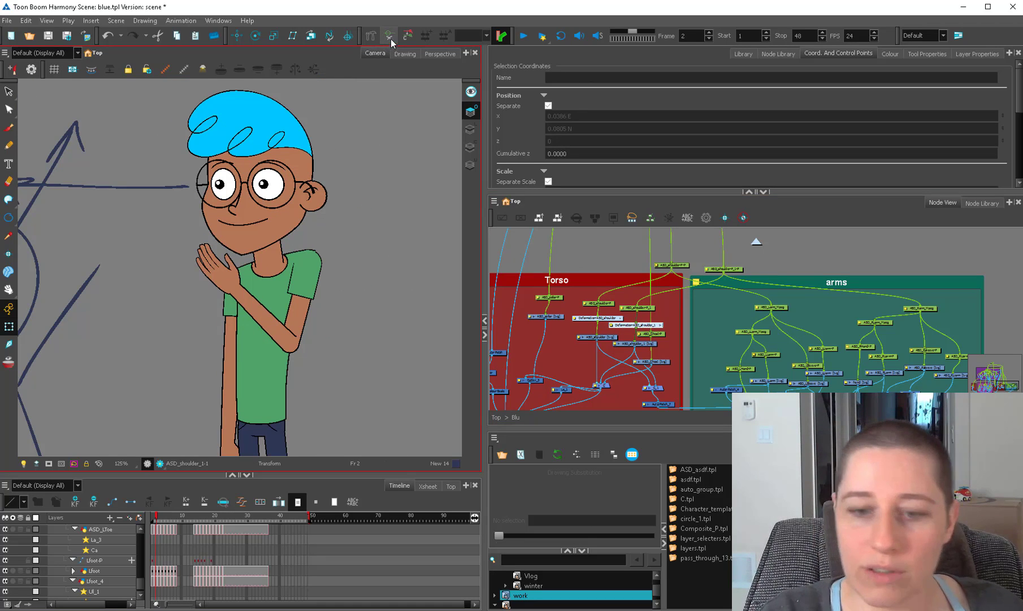
Adjust the outer curve handle of the right shoulder's deformer to round the outline above the sleeve.
key(2)
key(2)
click(360, 242)
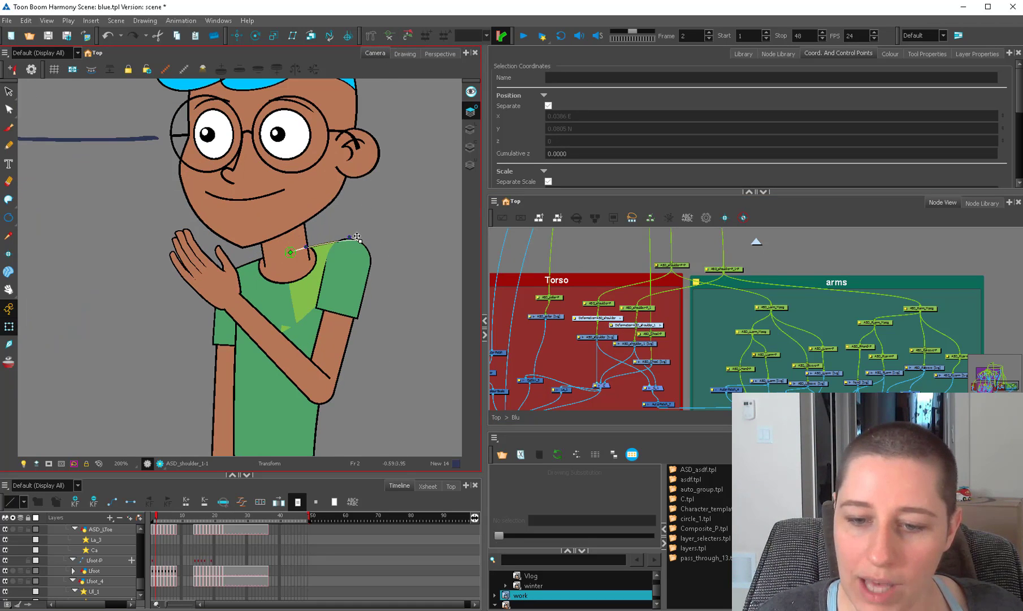
drag(350, 236, 343, 230)
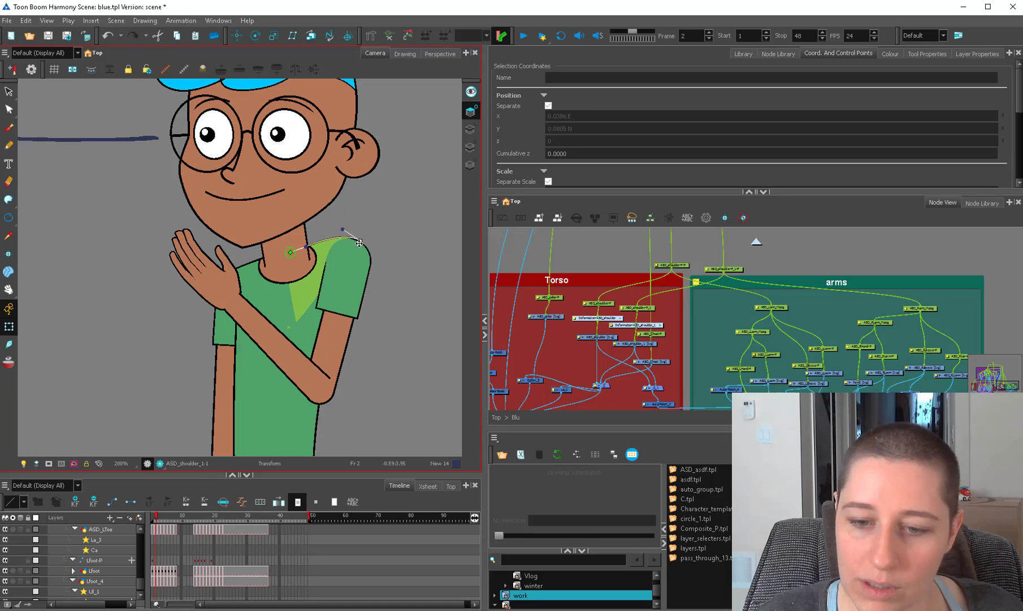
click(352, 228)
Select the right sleeve drawing and its peg to check how the sleeve joins the shoulder outline.
scroll(351, 226, up, 2)
drag(363, 270, 353, 274)
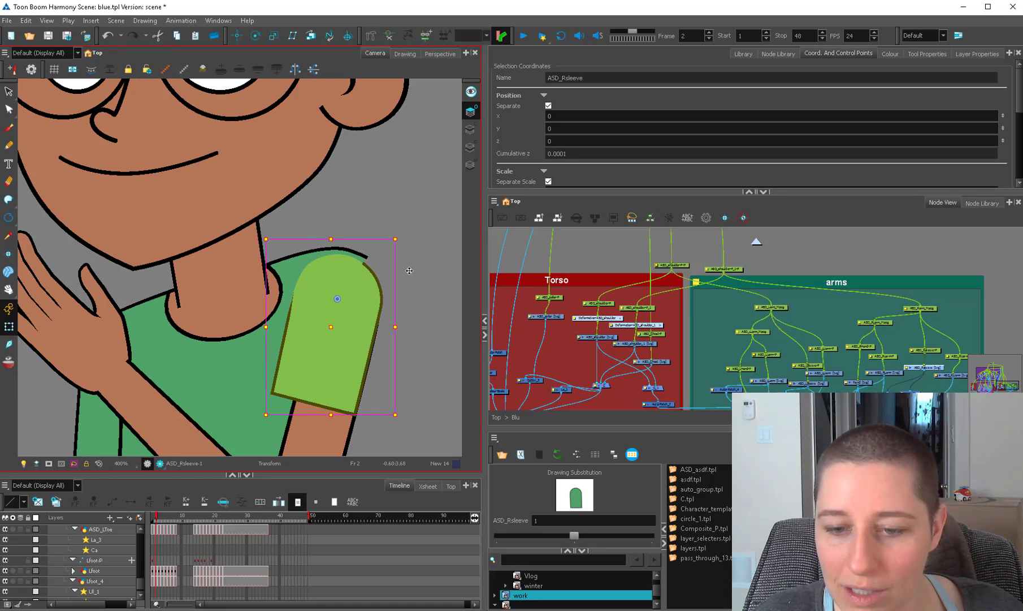
click(408, 269)
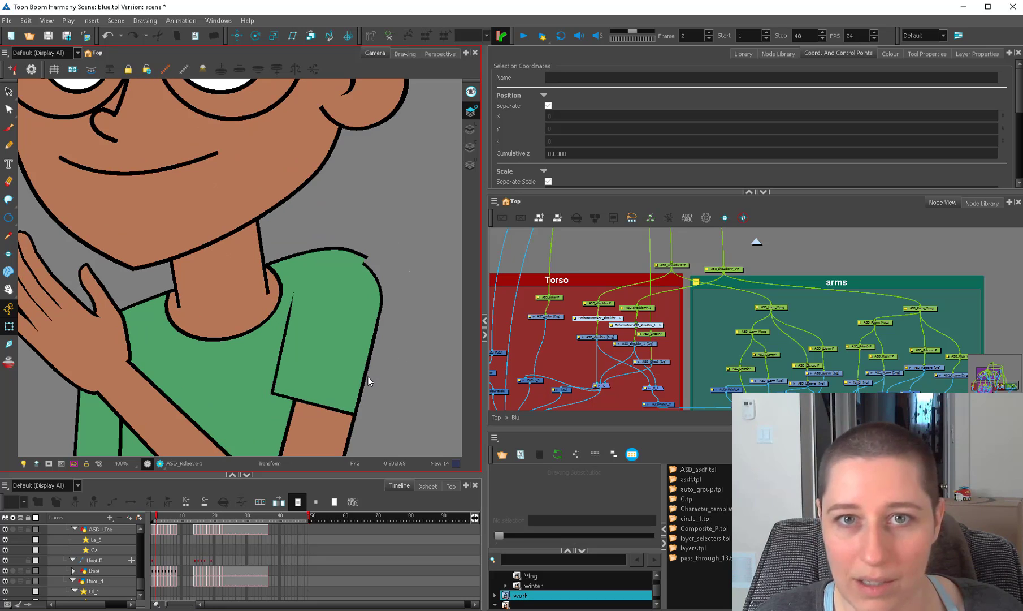
click(362, 361)
scroll(361, 363, down, 3)
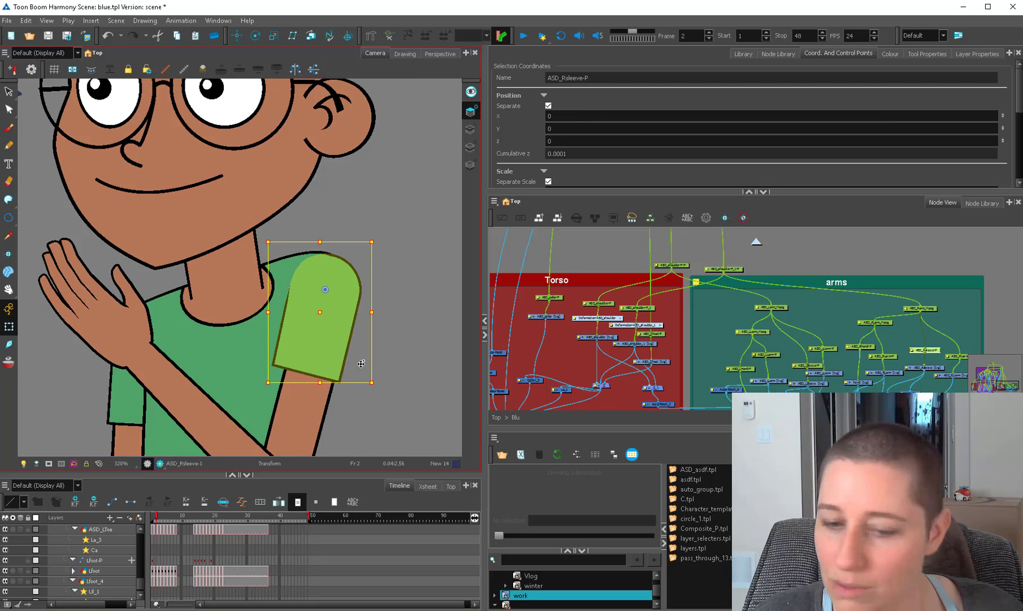
click(365, 350)
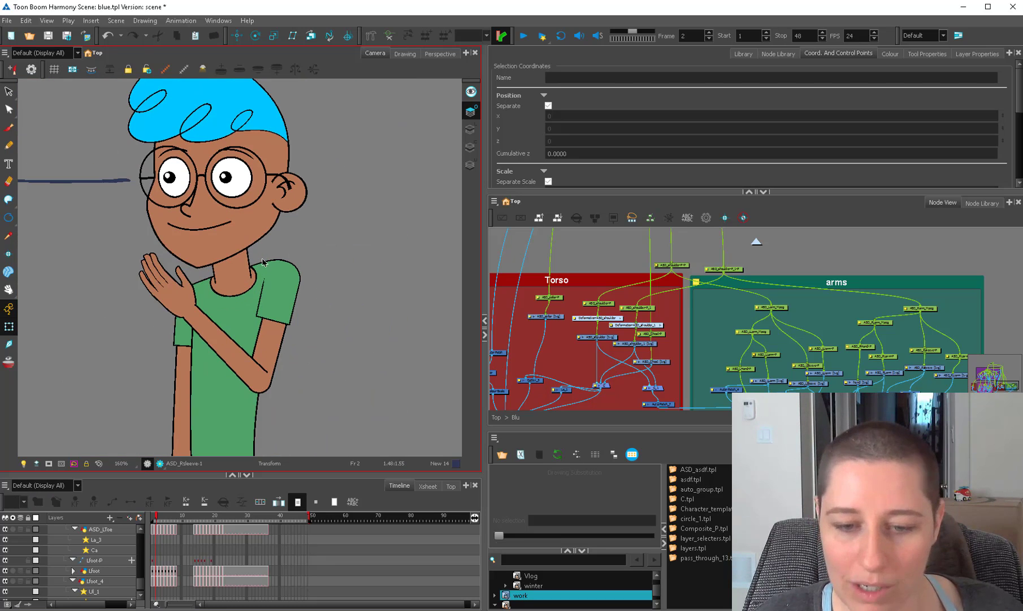
Select the right forearm drawing and inspect how it joins the upper arm at the bent elbow.
drag(260, 375, 309, 308)
scroll(309, 308, up, 1)
click(307, 307)
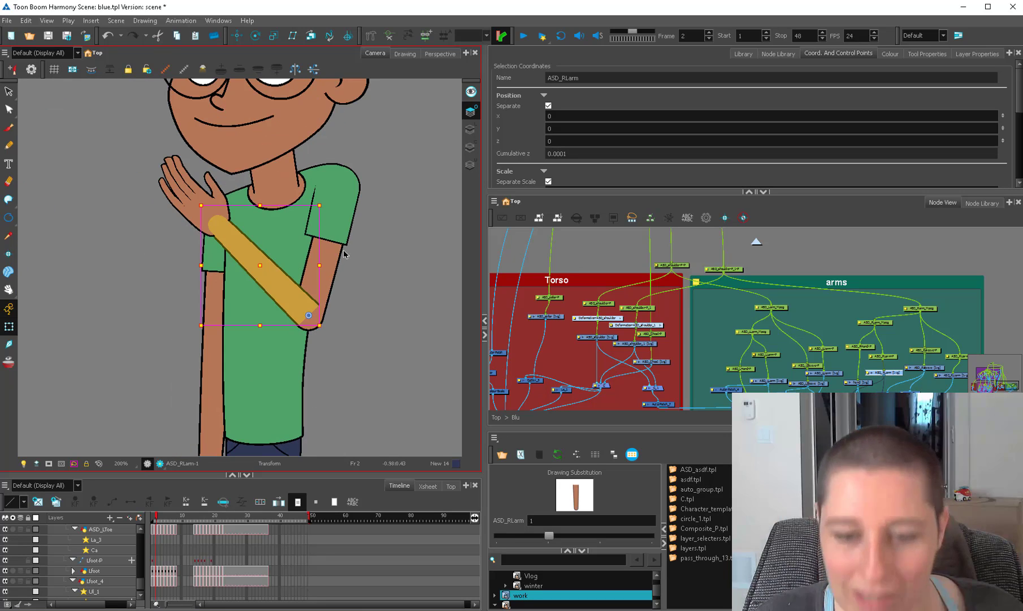
key(1)
click(345, 277)
key(2)
key(2)
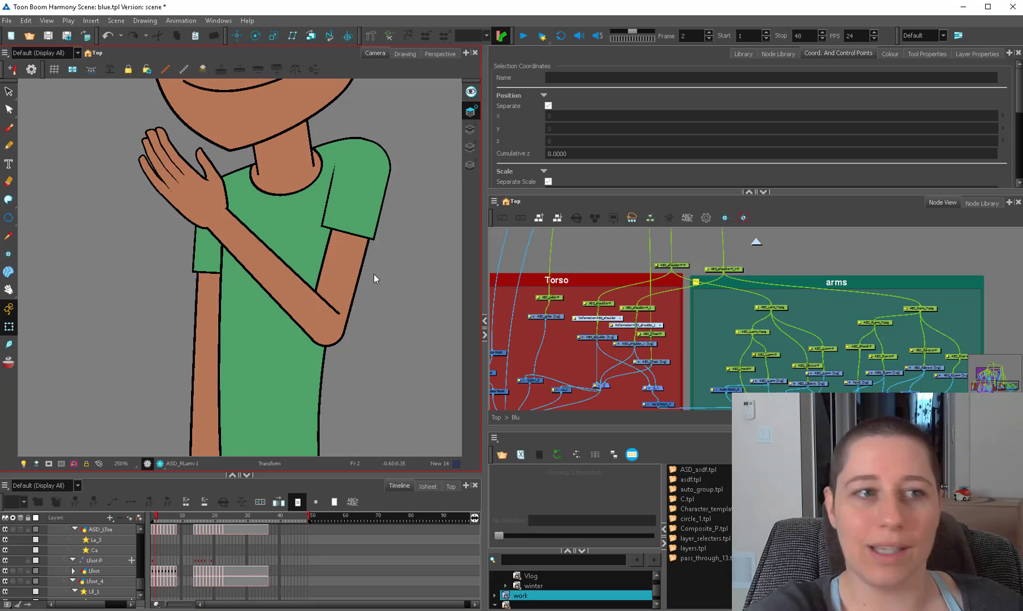
Select the right upper arm drawing at the elbow and undo the last two actions.
click(338, 328)
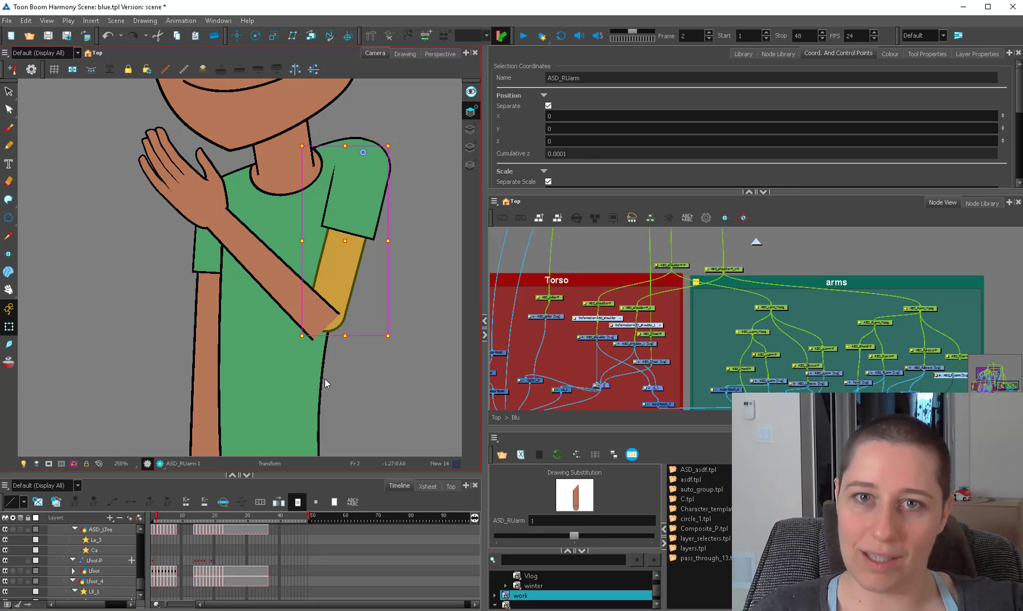
key(1)
key(1)
key(1)
key(1)
click(345, 316)
key(ctrl+z)
key(ctrl+z)
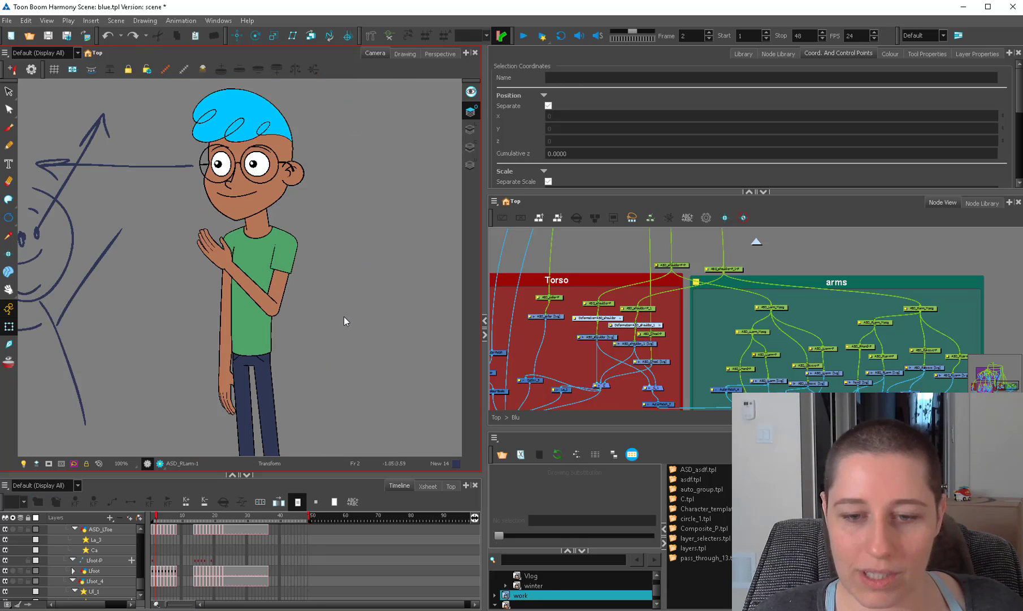
key(1)
key(2)
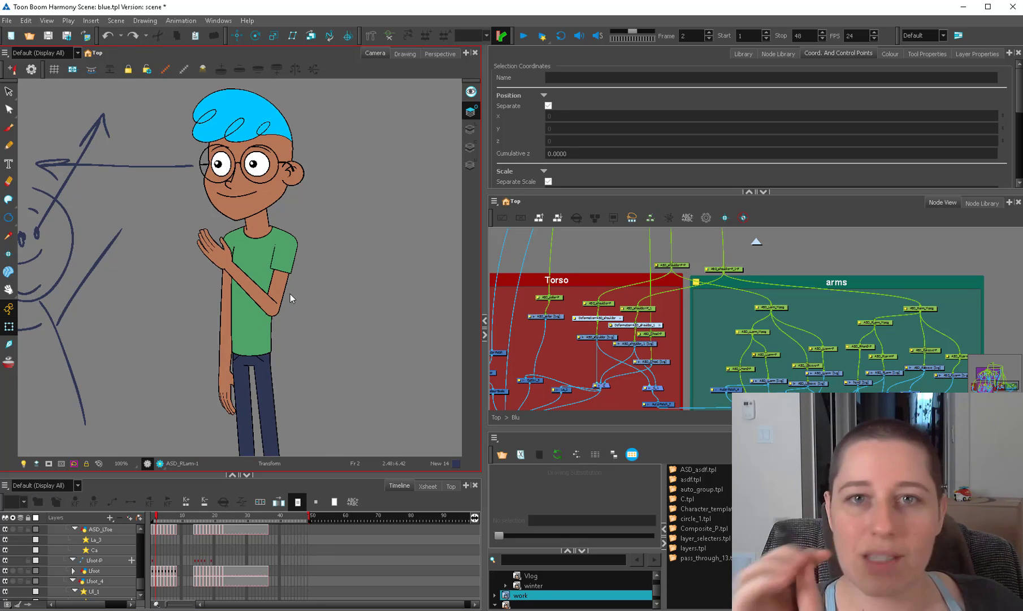
key(2)
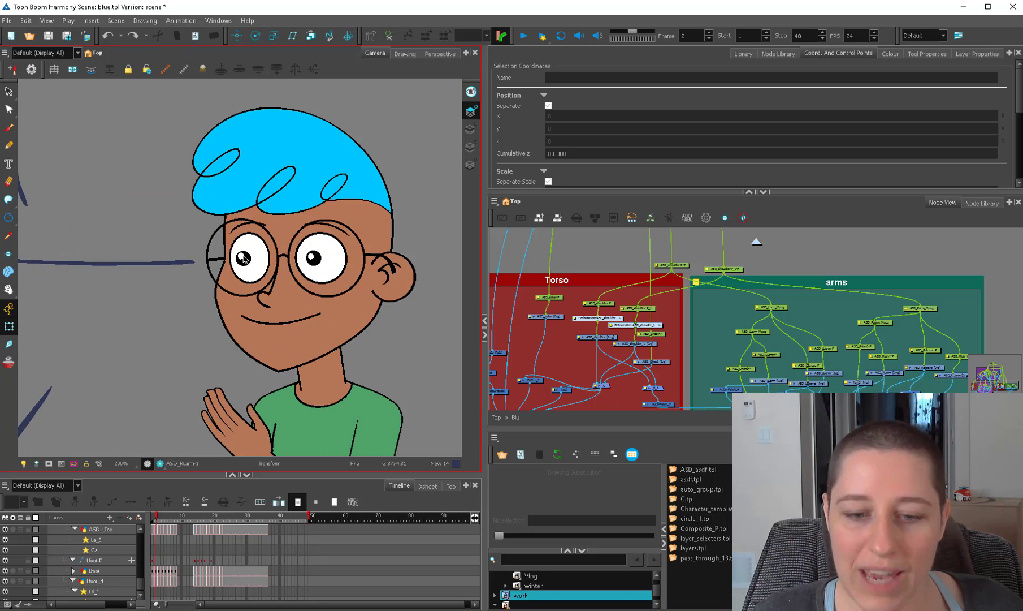
Select the eye highlight drawings and the inner ear line to check these small details of the head.
key(2)
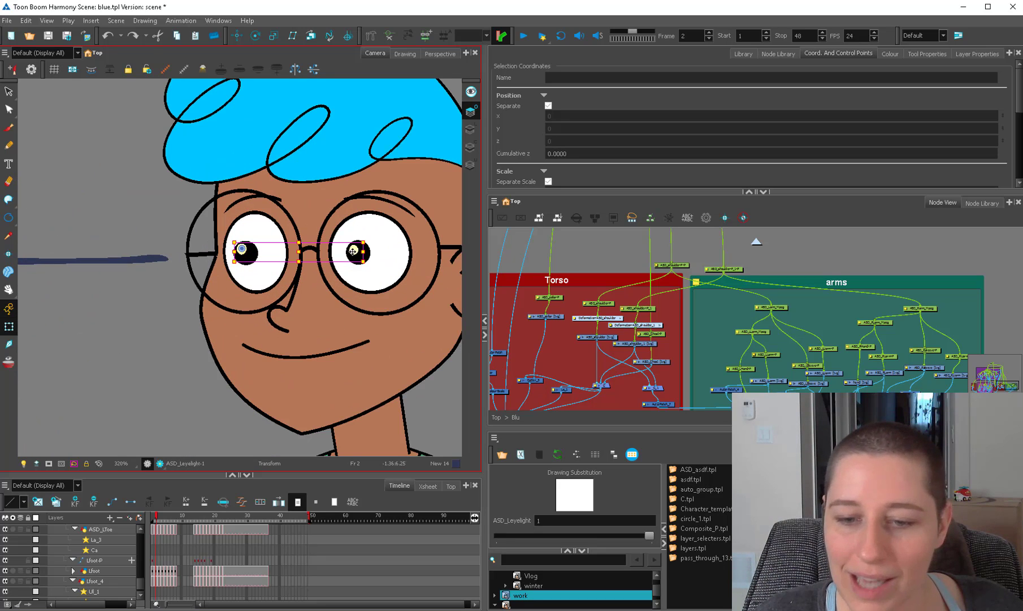
click(365, 250)
key(1)
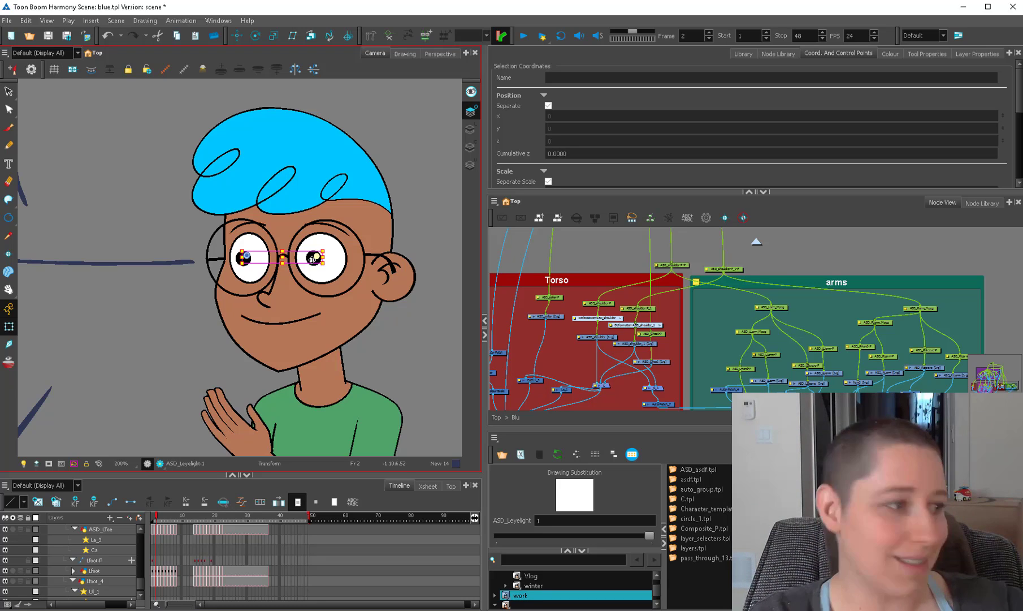
key(1)
click(372, 269)
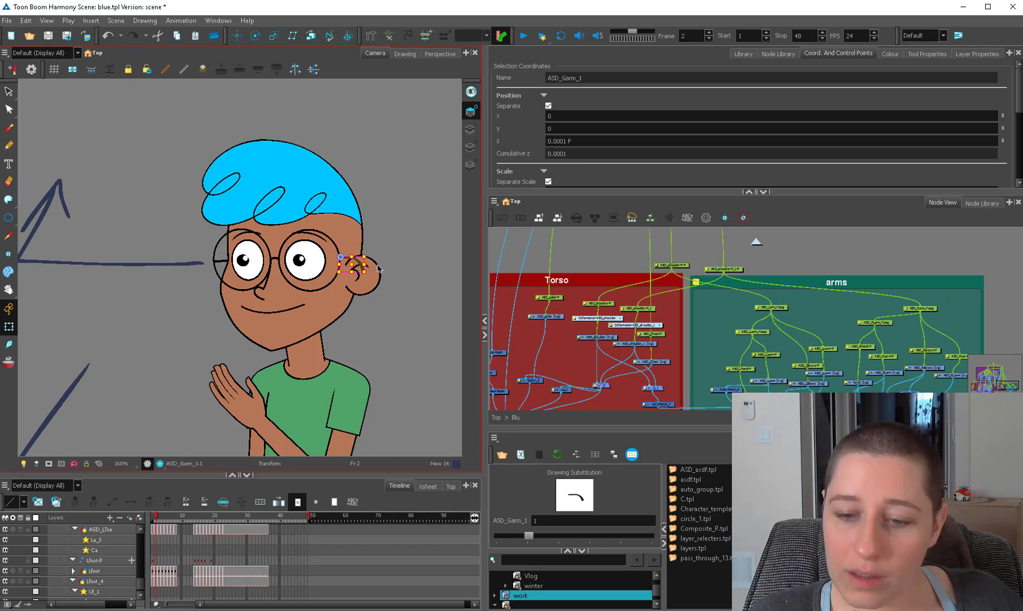
click(396, 291)
Examine the whole pose from head to trousers, including the raised right hand and the shirt sleeve.
key(1)
key(1)
drag(348, 328, 352, 275)
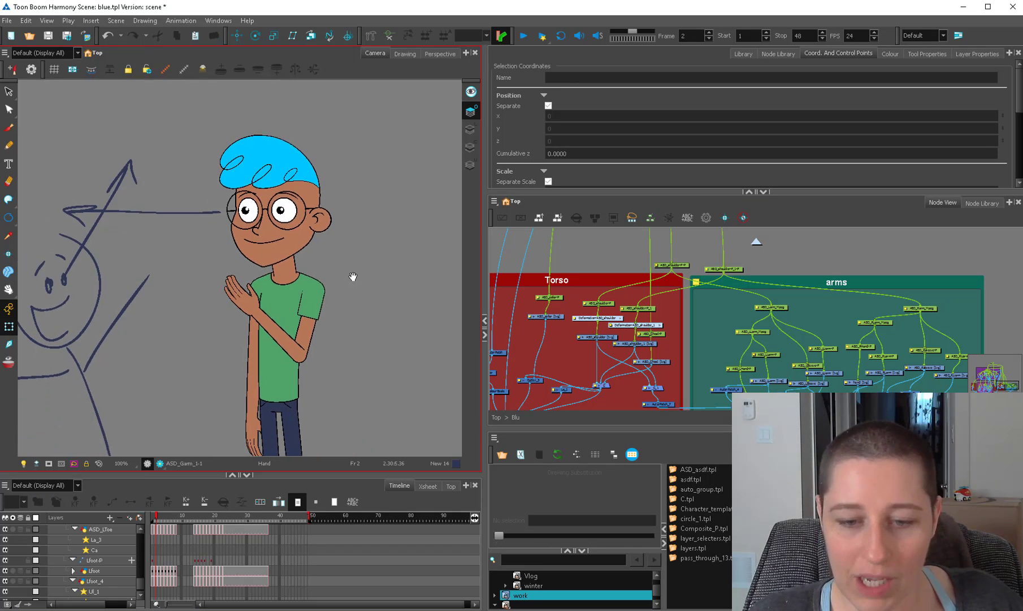
key(1)
drag(317, 338, 318, 249)
drag(313, 308, 307, 397)
key(2)
key(2)
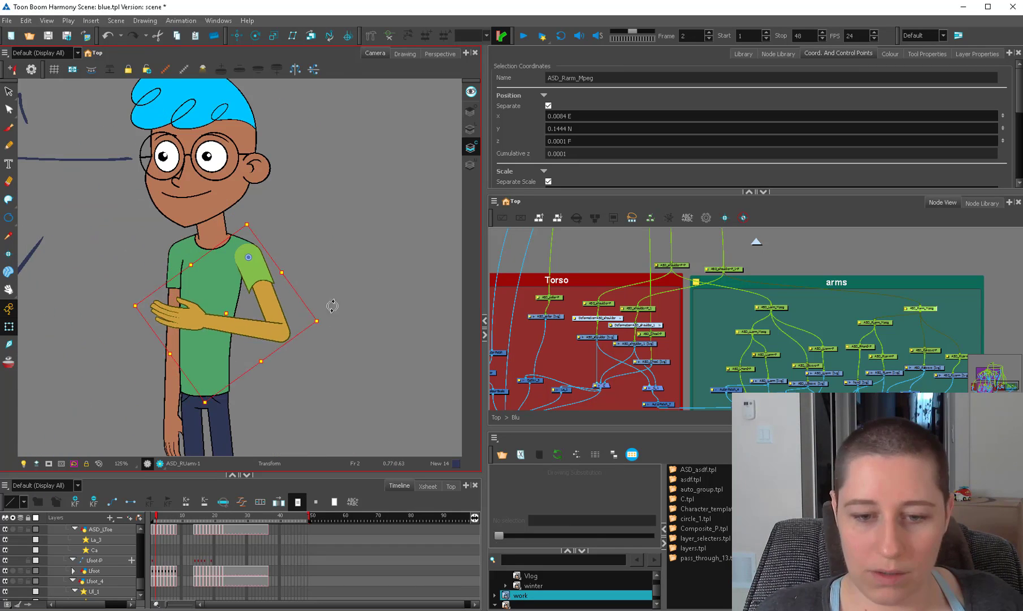
drag(332, 306, 352, 272)
click(357, 277)
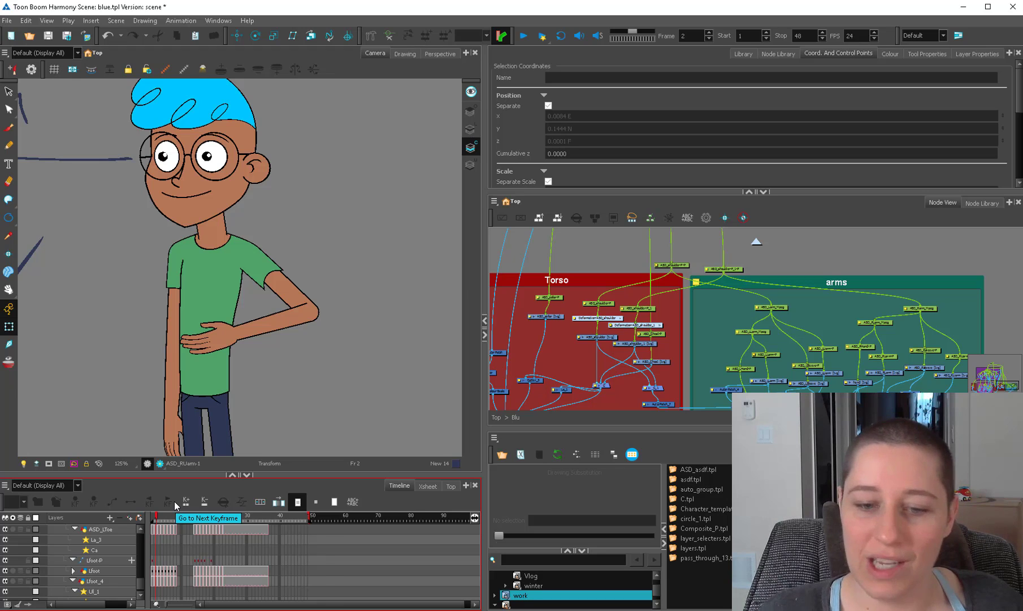
Select the right sleeve drawing on the bent arm.
key(2)
click(277, 277)
key(2)
key(2)
click(284, 270)
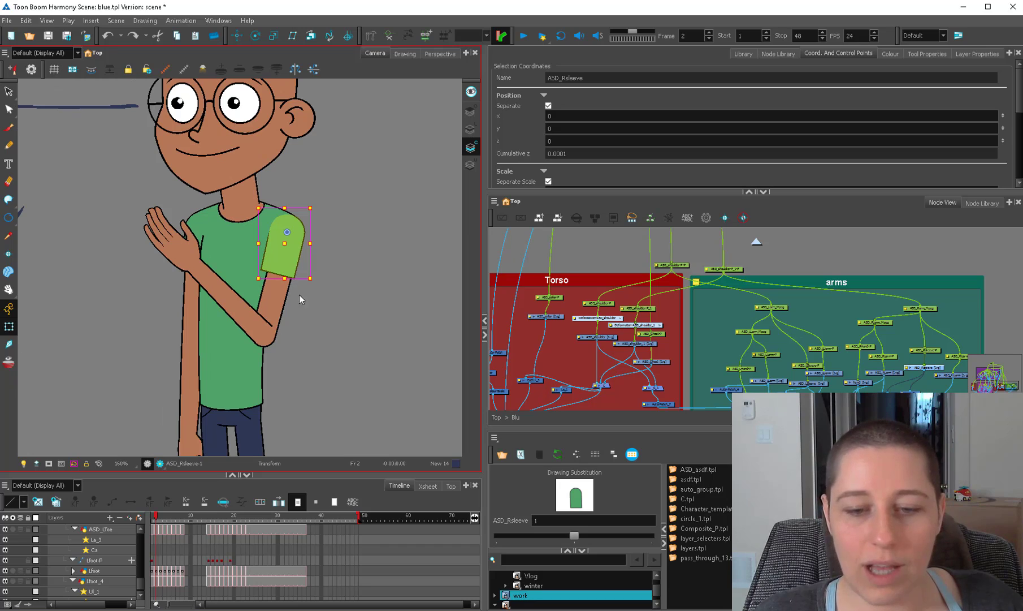
Reshape the right sleeve's hem into a slight upward curve with the Contour Editor.
key(alt+b)
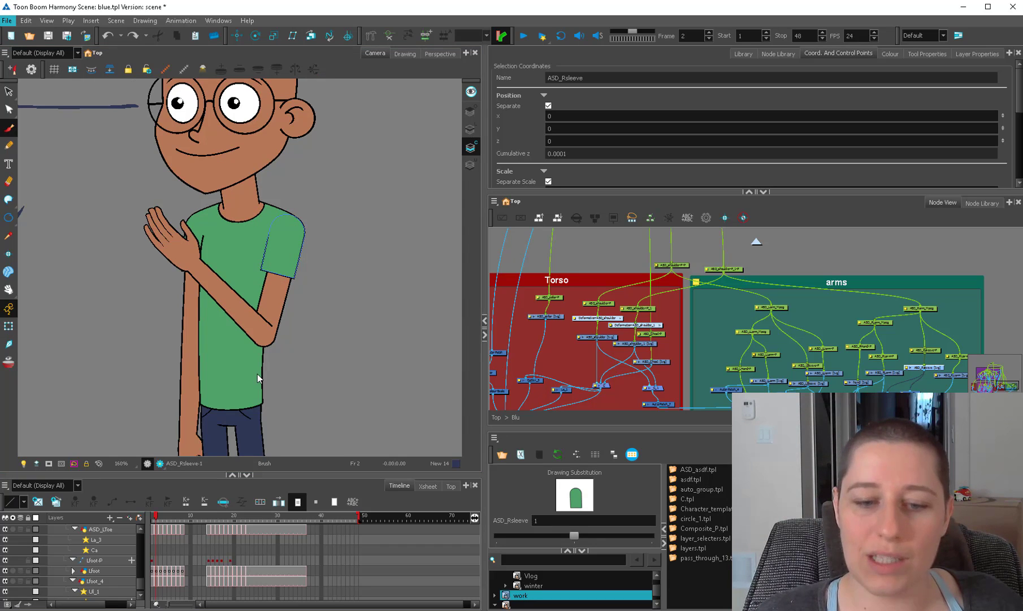
click(546, 254)
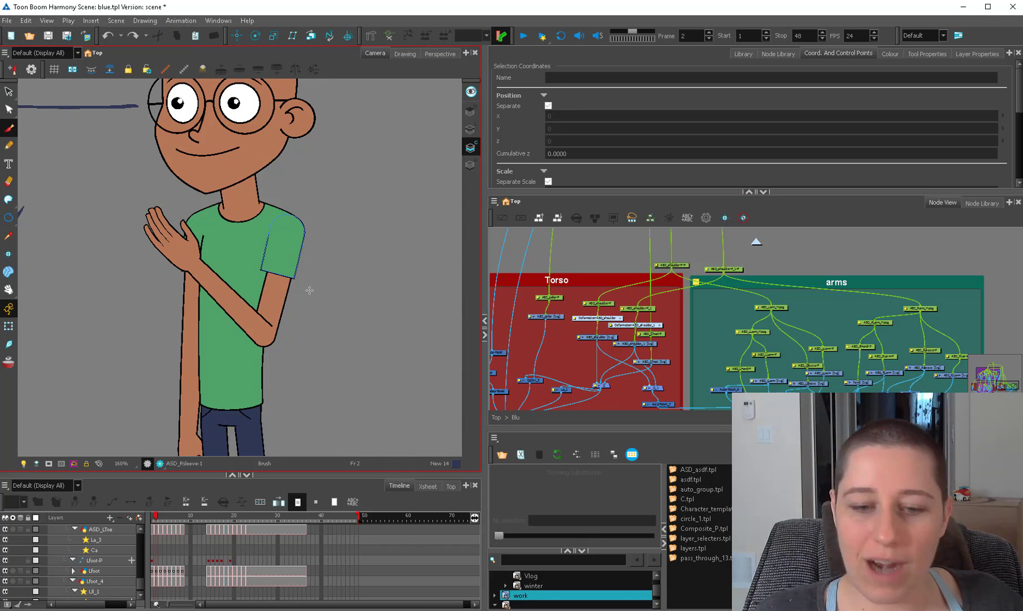
click(8, 308)
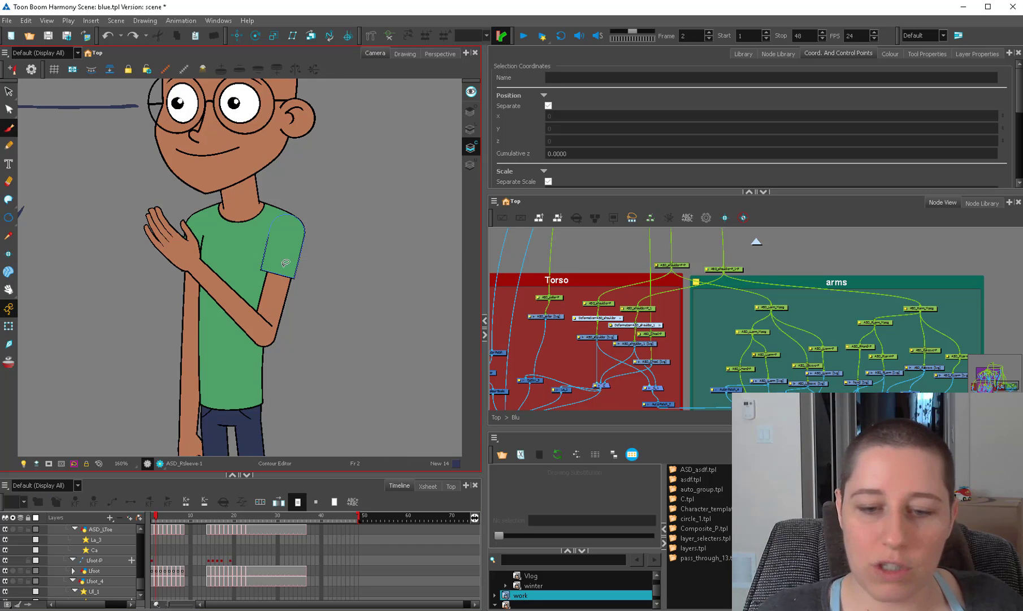
scroll(287, 263, up, 1)
click(292, 276)
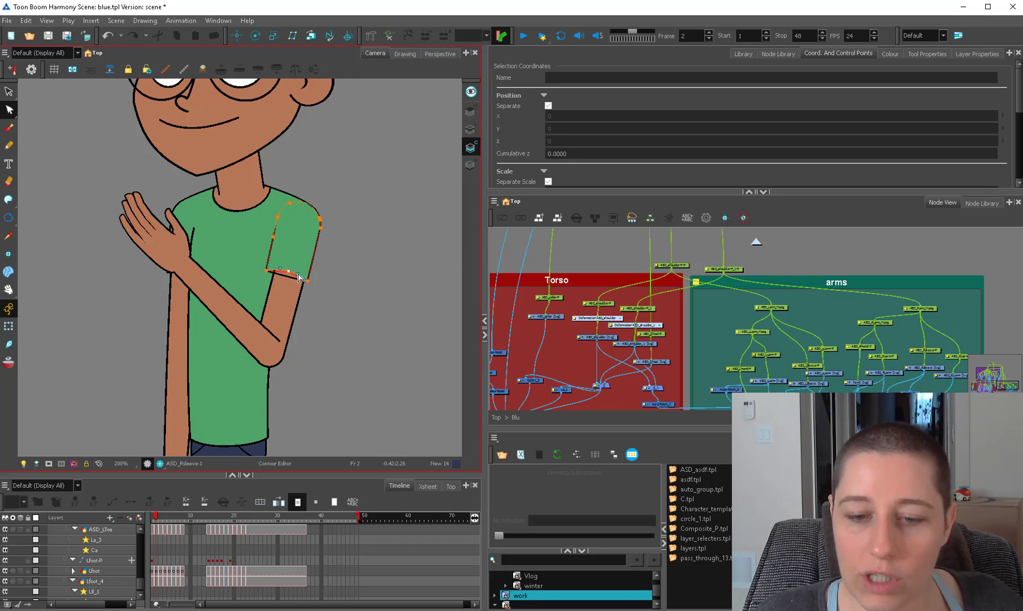
key(l)
click(290, 276)
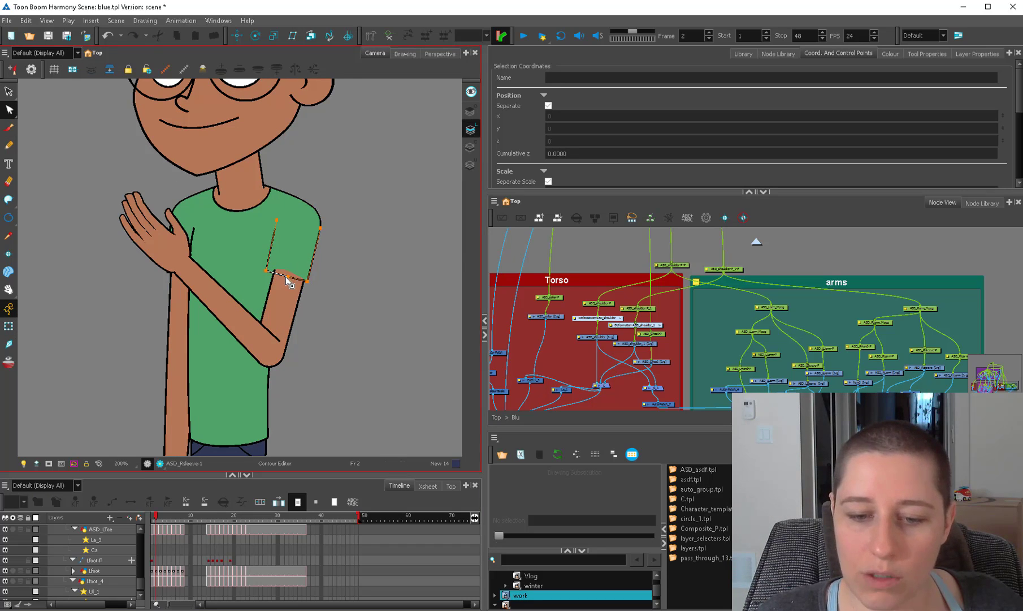
key(ctrl+z)
drag(287, 276, 288, 270)
click(324, 280)
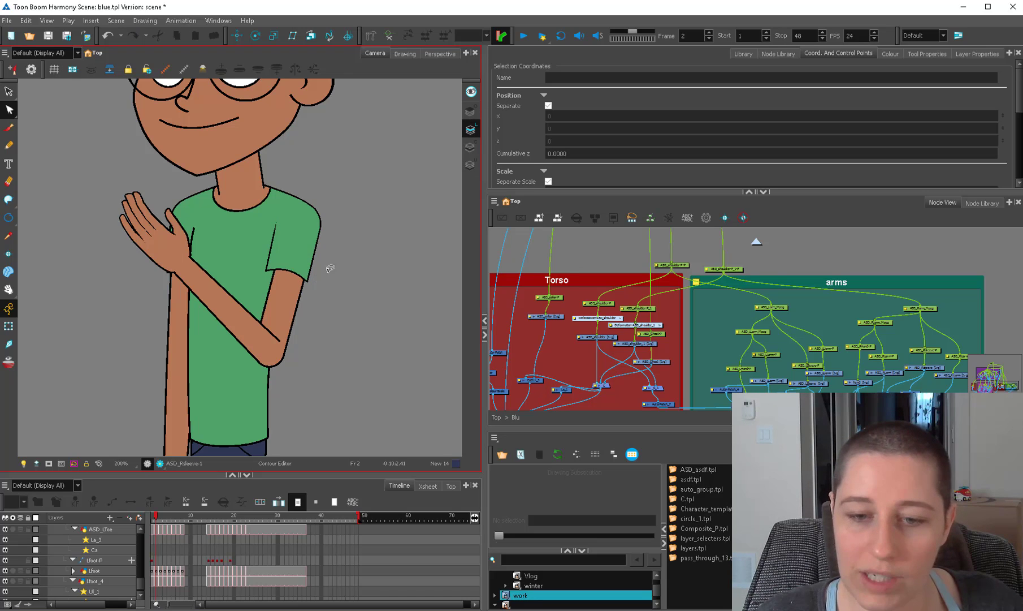
Rotate the whole right arm from its master peg inward so that the hand covers the mouth.
click(9, 326)
click(289, 322)
key(b)
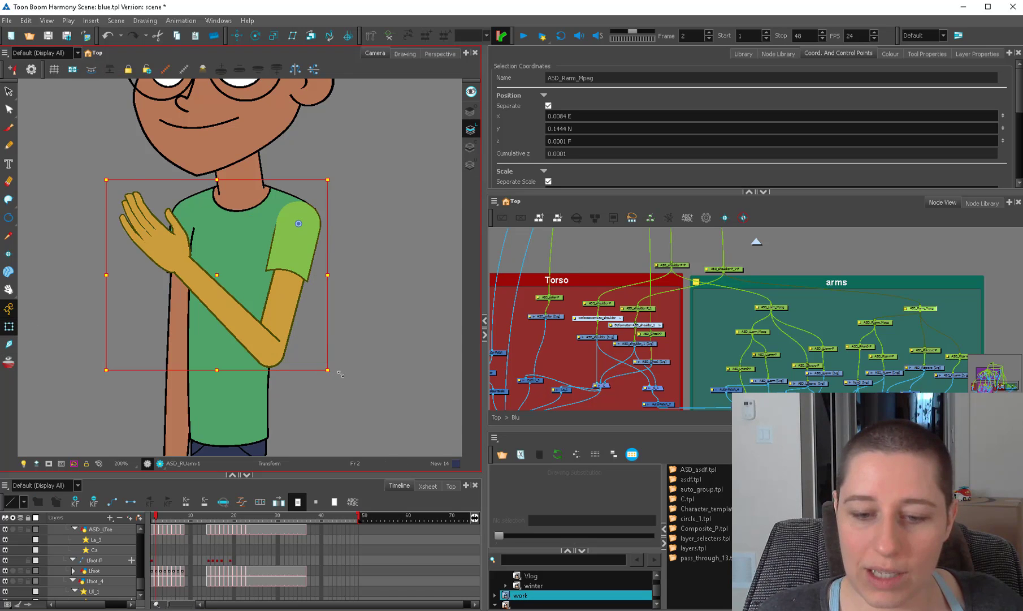
drag(341, 375, 268, 377)
click(290, 252)
drag(337, 286, 338, 285)
click(305, 320)
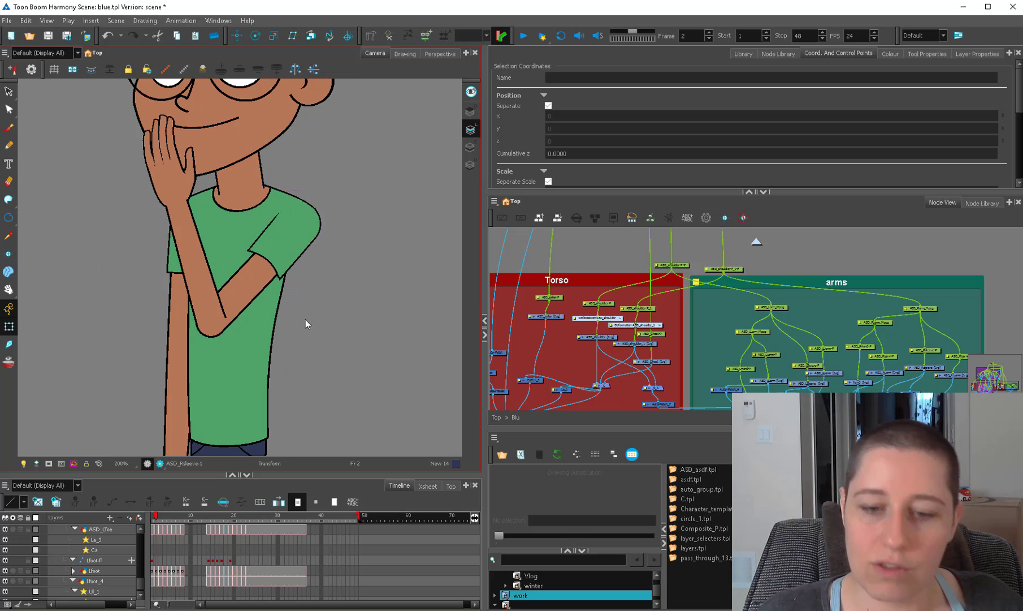
Examine the curved sleeve hem and shoulder outline up close and from afar in the hand-over-mouth pose.
scroll(305, 320, down, 1)
scroll(290, 303, up, 2)
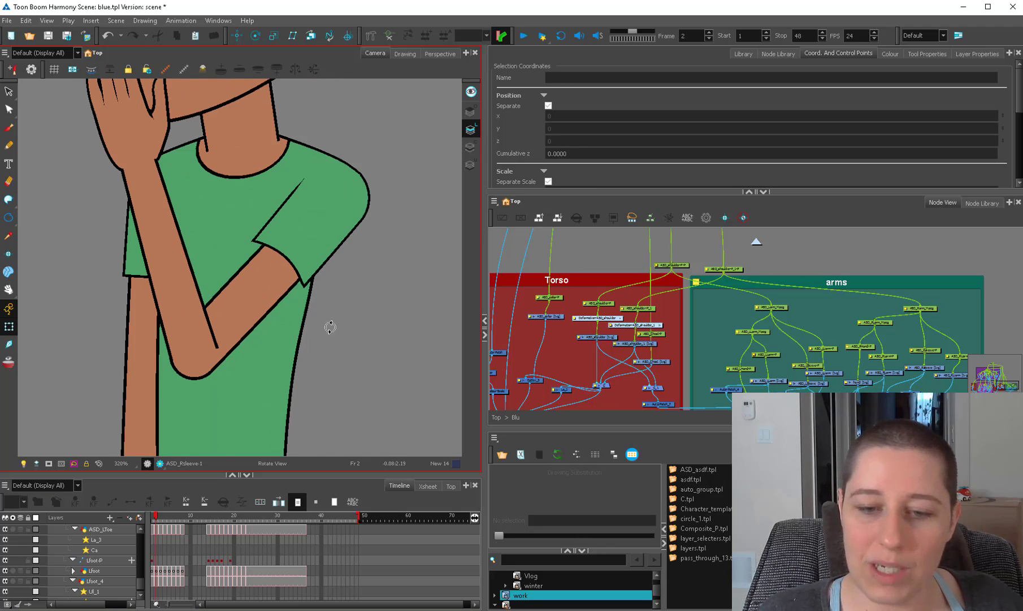
mouse_move(331, 327)
mouse_down()
mouse_move(304, 182)
mouse_move(234, 236)
mouse_move(281, 338)
mouse_move(318, 318)
mouse_up()
key(shift+x)
key(1)
key(1)
key(2)
key(1)
key(1)
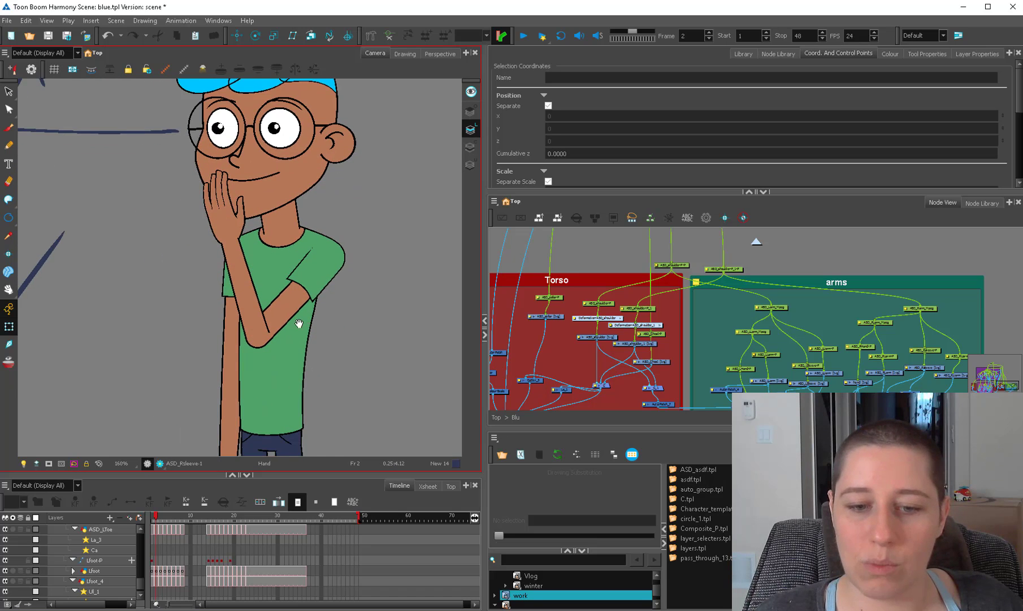
key(1)
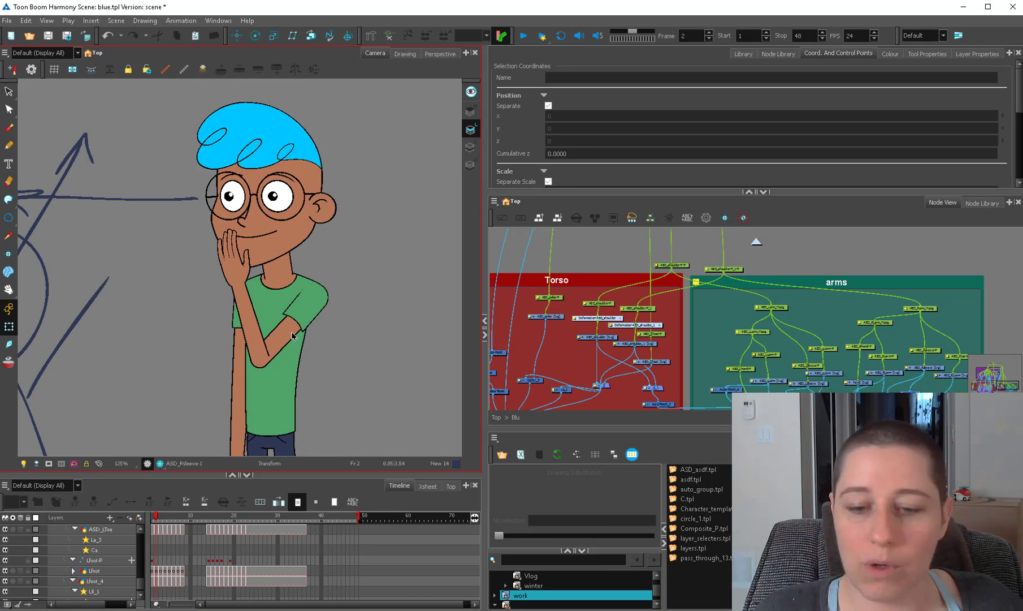
Select the right upper arm drawing to check how it sits under the sleeve, and clear the selection.
click(291, 334)
drag(325, 347, 316, 289)
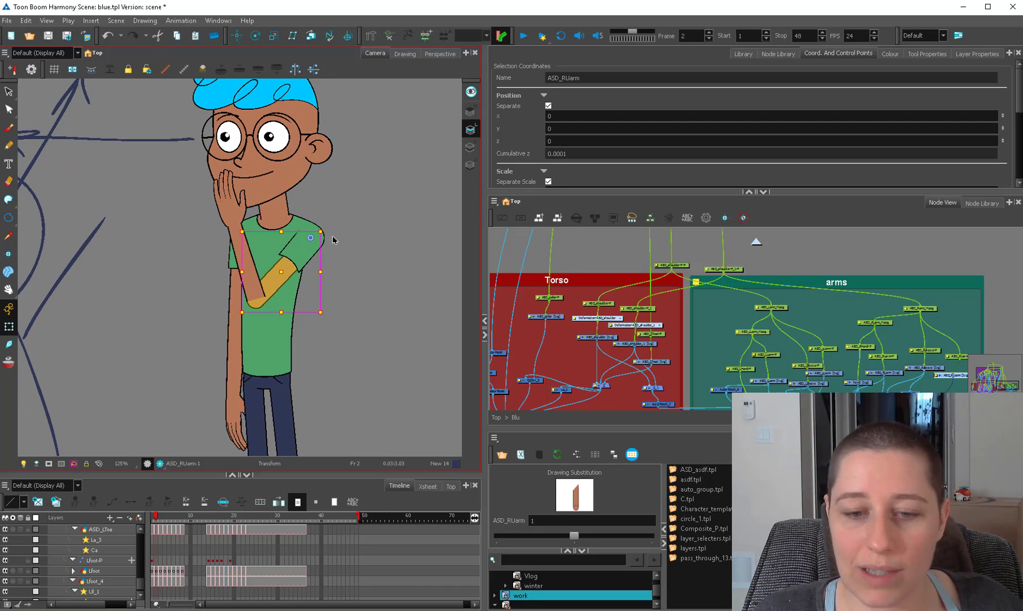
click(320, 365)
key(1)
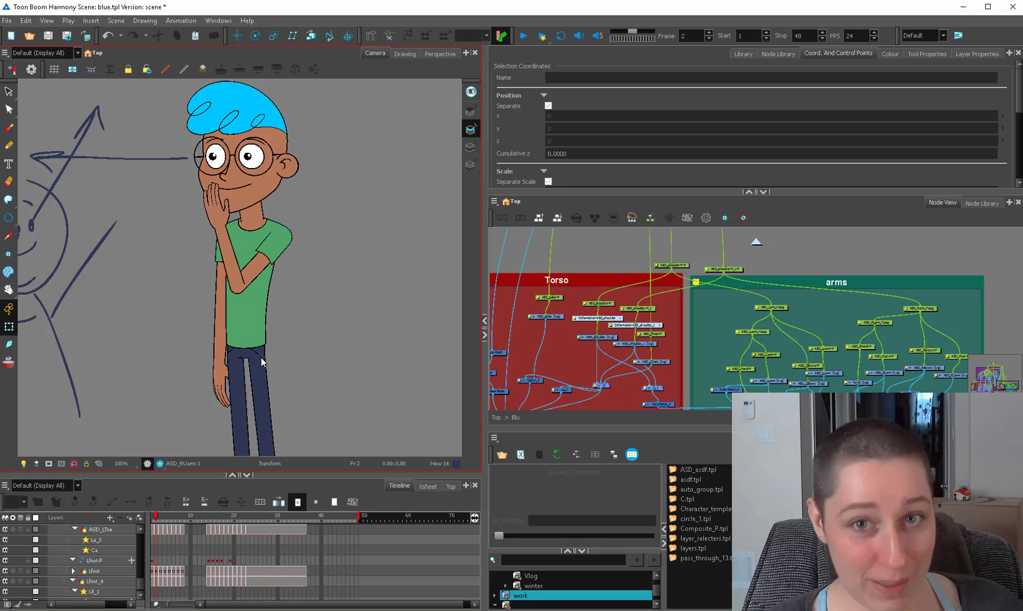
Add a Display node beneath the character group at the top level of the node network, and enter the group.
scroll(601, 264, down, 2)
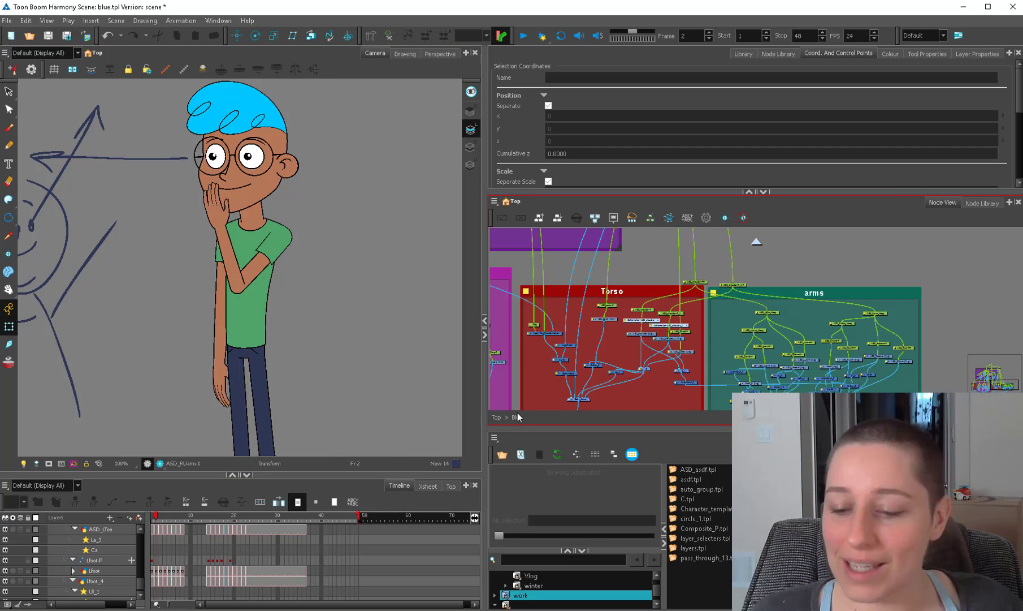
click(497, 417)
drag(646, 388, 518, 370)
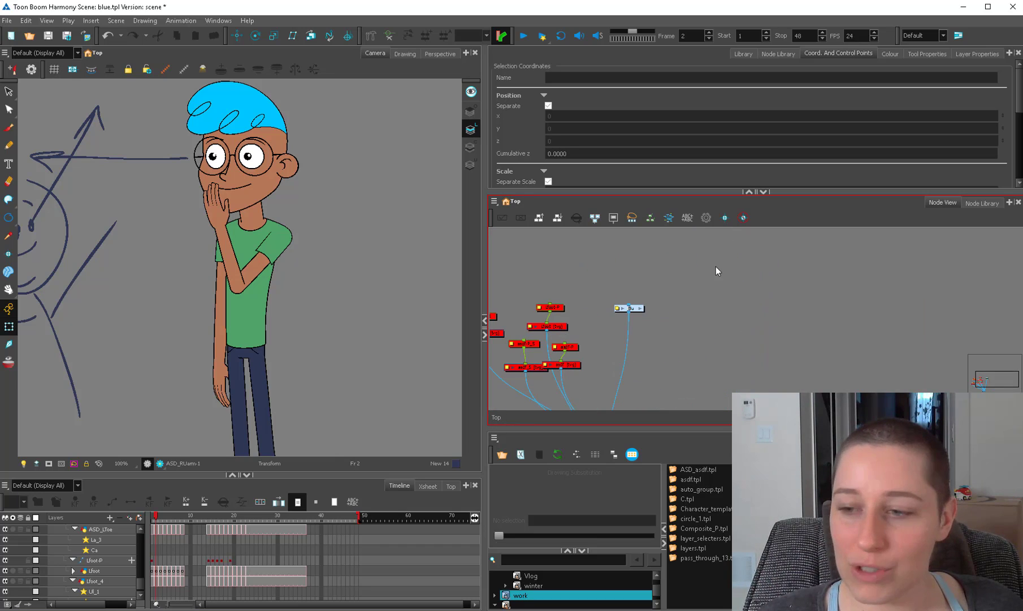
click(778, 54)
drag(639, 121, 642, 311)
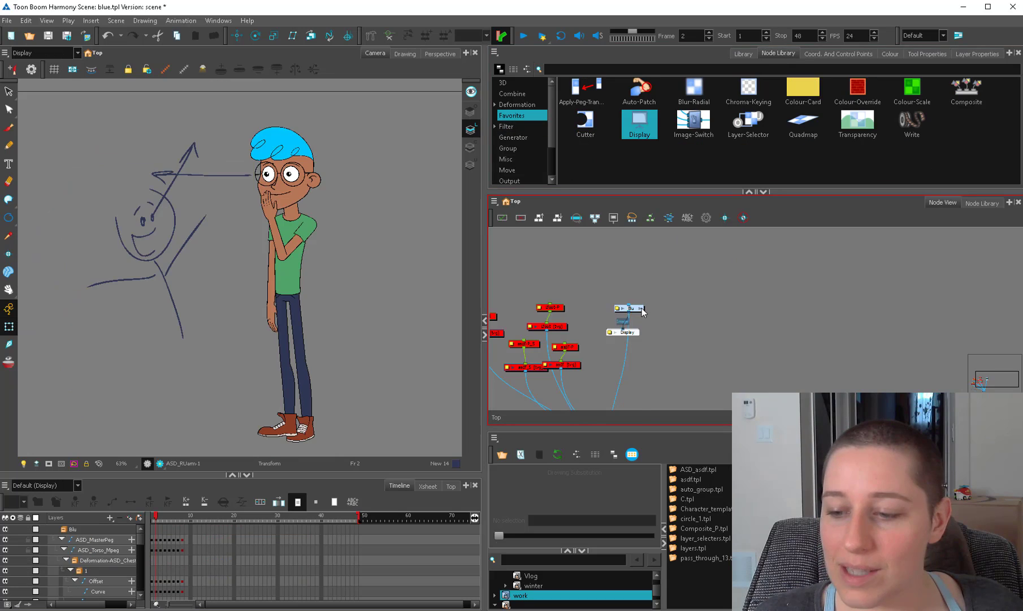
click(641, 309)
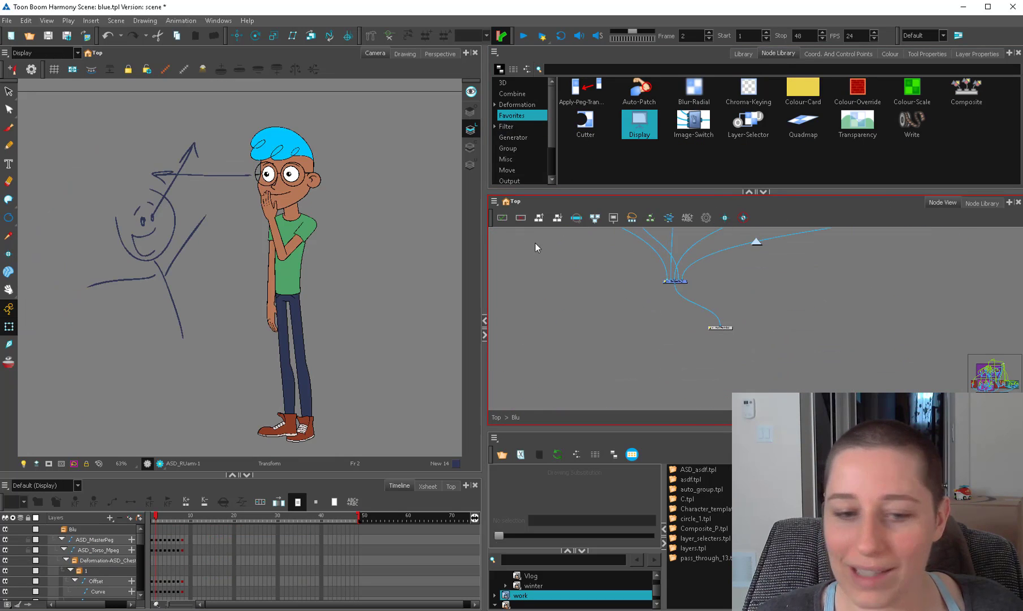
Try deleting the front hair drawing that contains the stick-figure sketch, and undo the deletion.
click(190, 234)
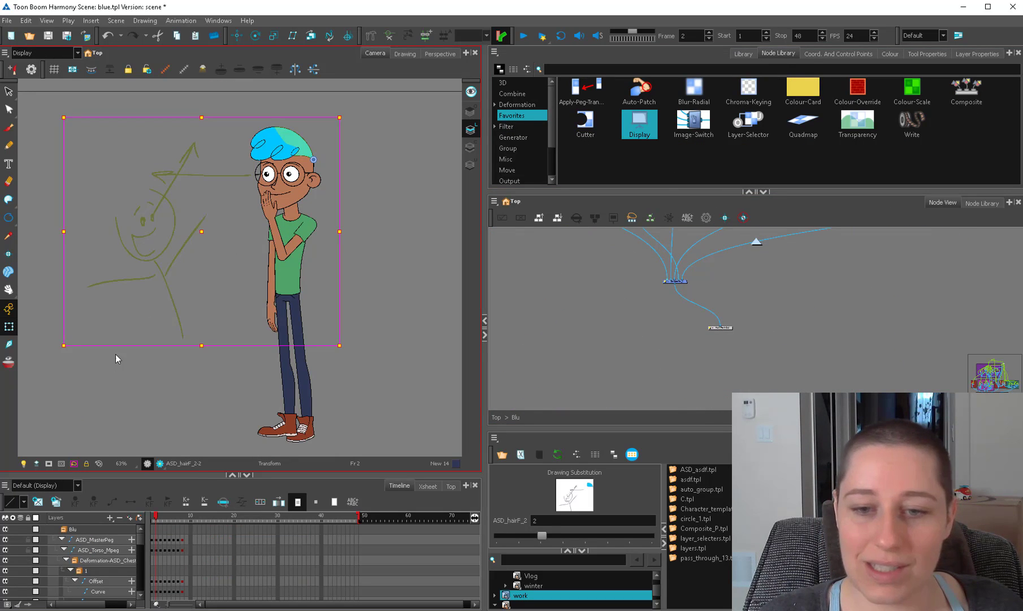
key(Delete)
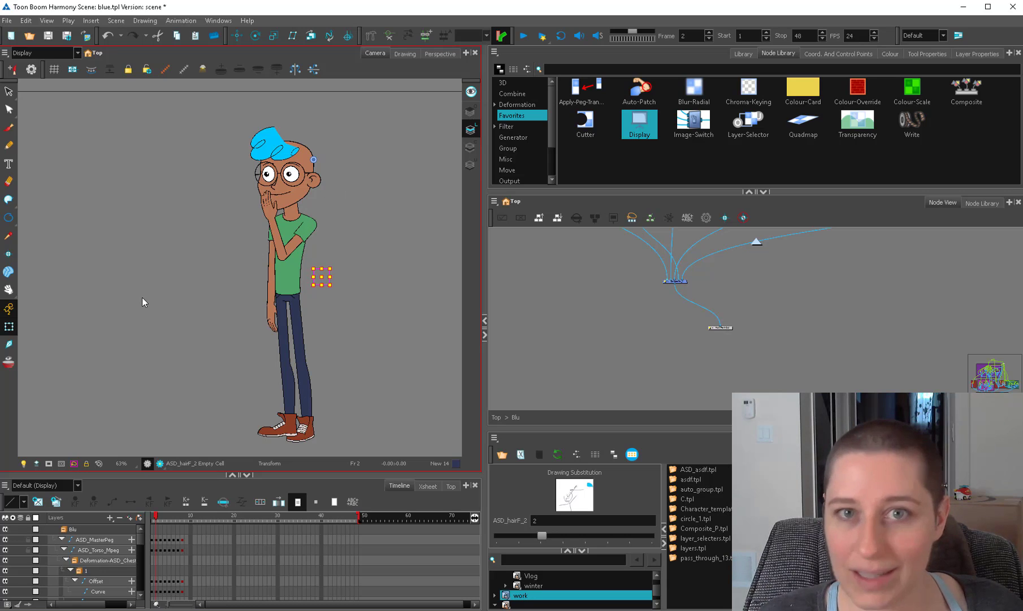
key(ctrl+z)
click(148, 343)
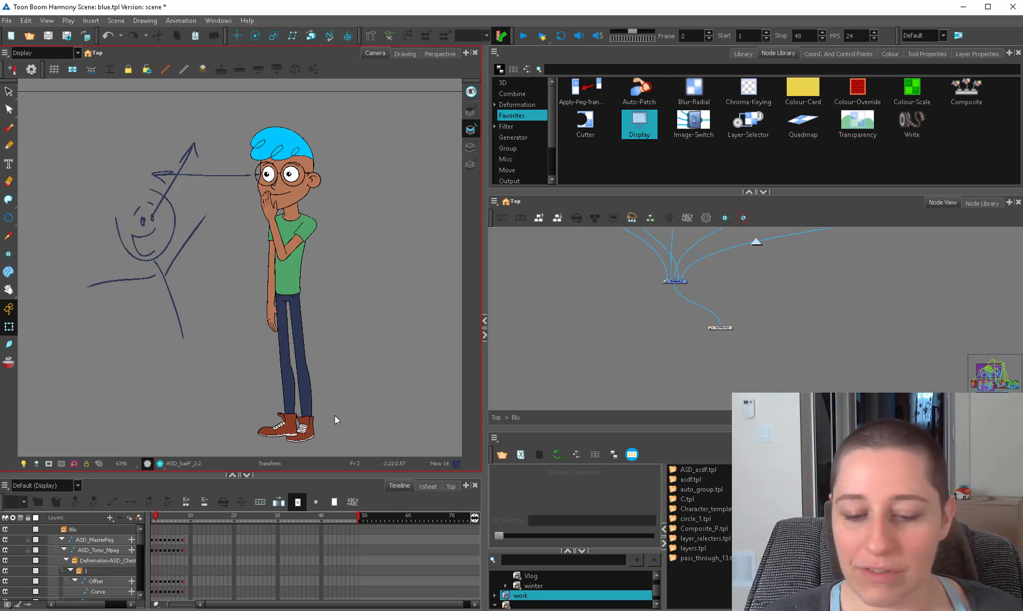
Examine the full figure down to the feet and select the left shoe drawing.
drag(338, 404, 328, 334)
scroll(266, 340, up, 1)
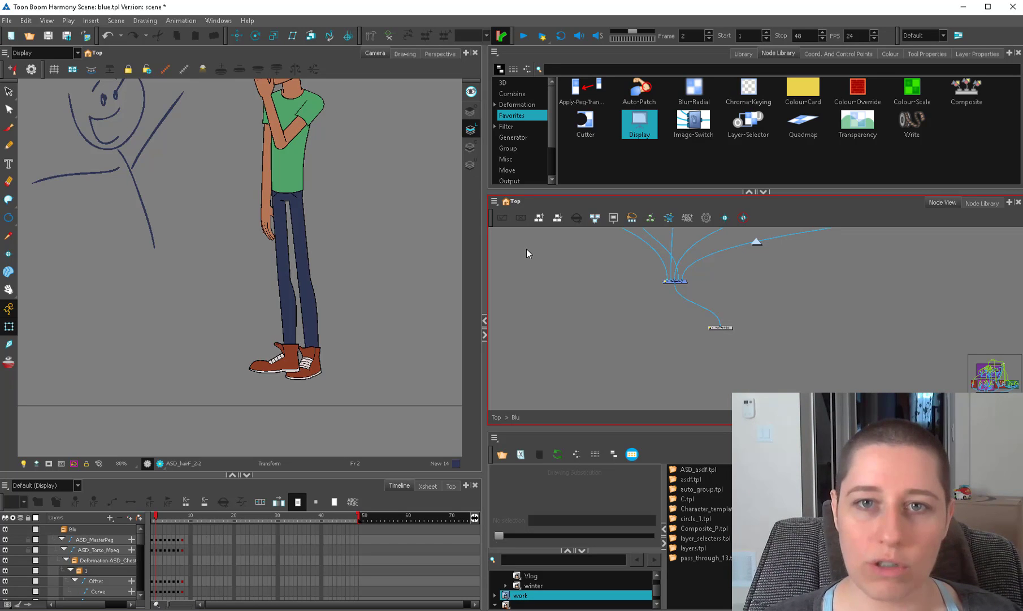
scroll(304, 243, down, 1)
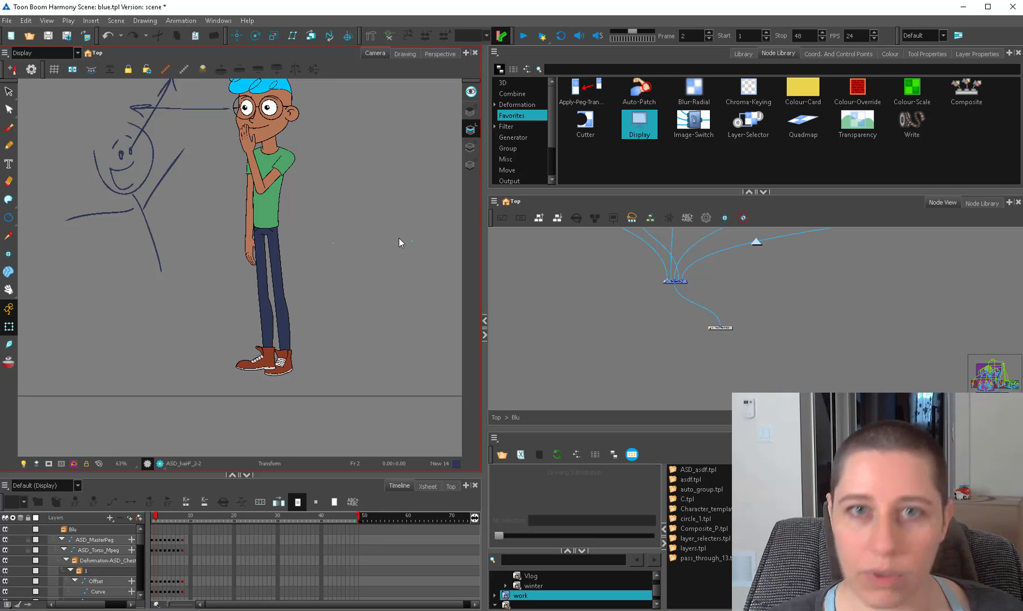
drag(344, 226, 339, 255)
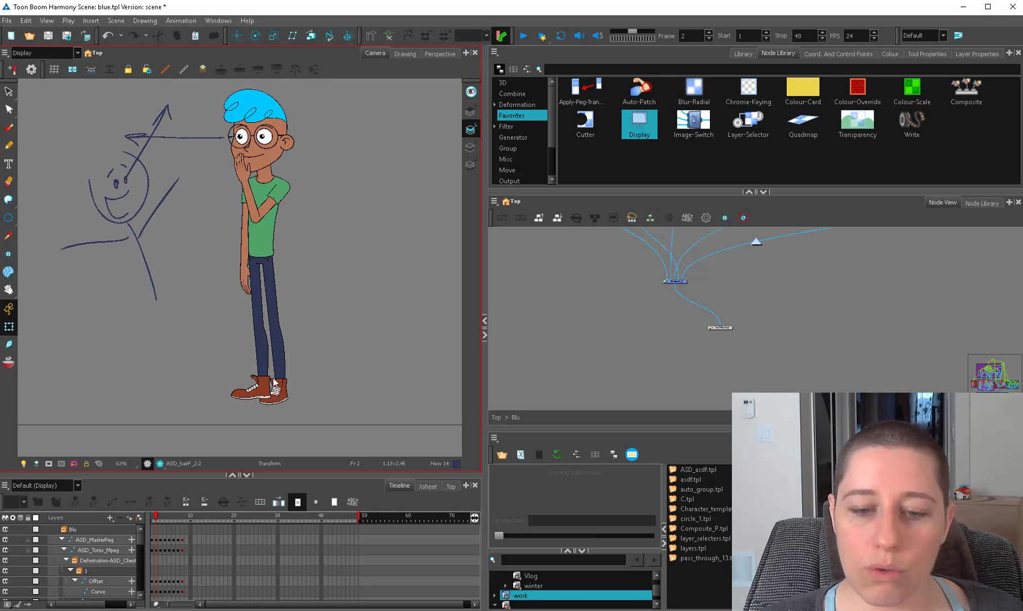
drag(312, 356, 304, 248)
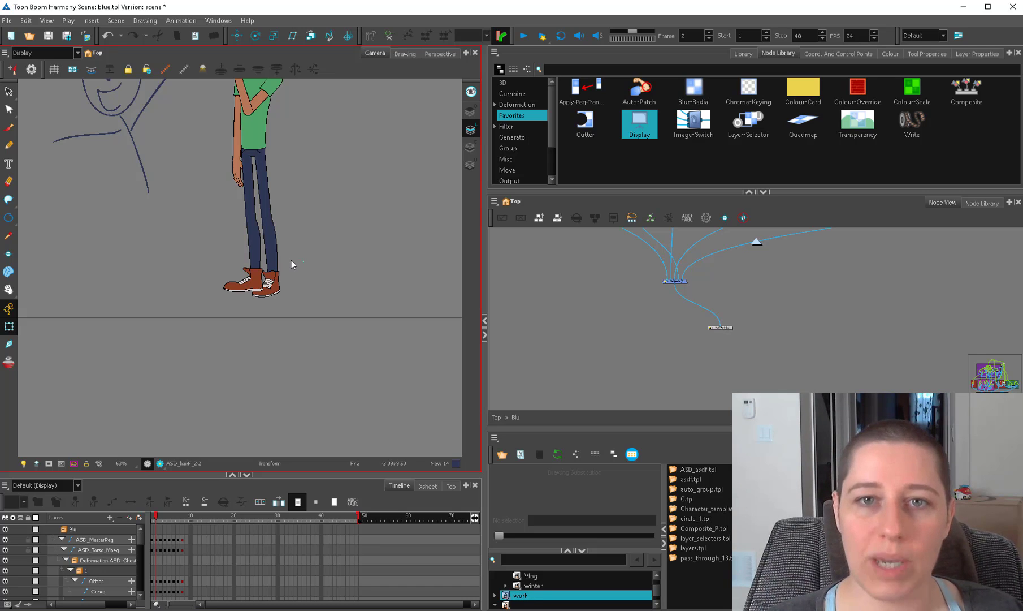
click(251, 276)
drag(265, 299, 260, 338)
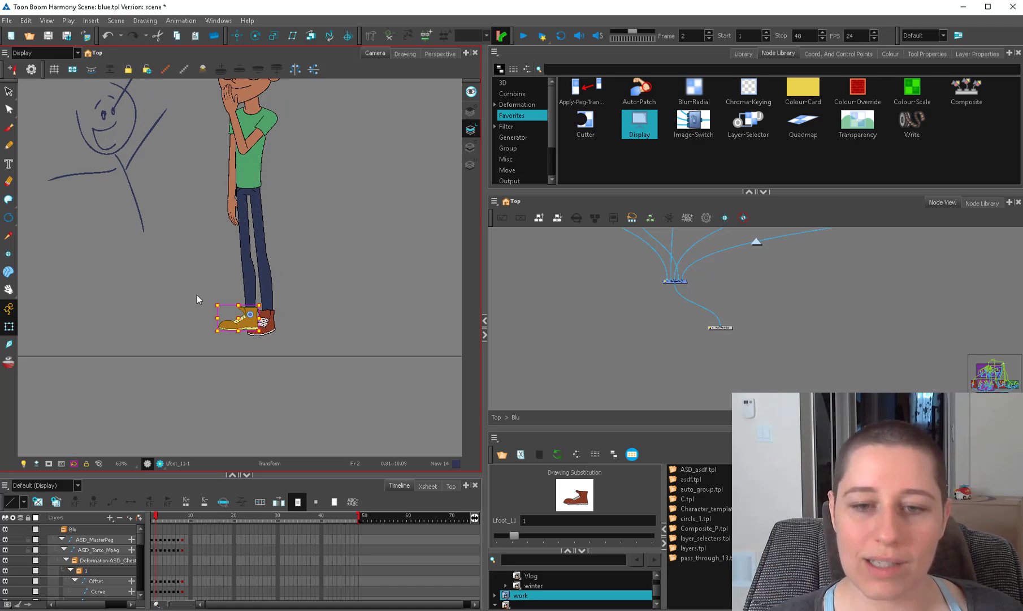
Select the highlight in the right eye to inspect it, and clear the selection.
scroll(316, 336, up, 6)
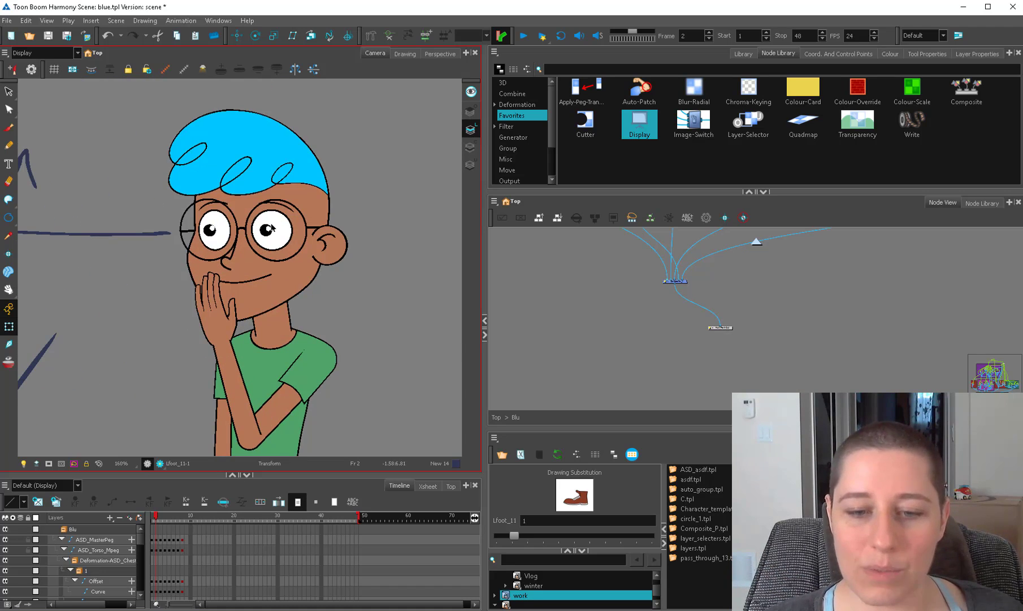
click(271, 229)
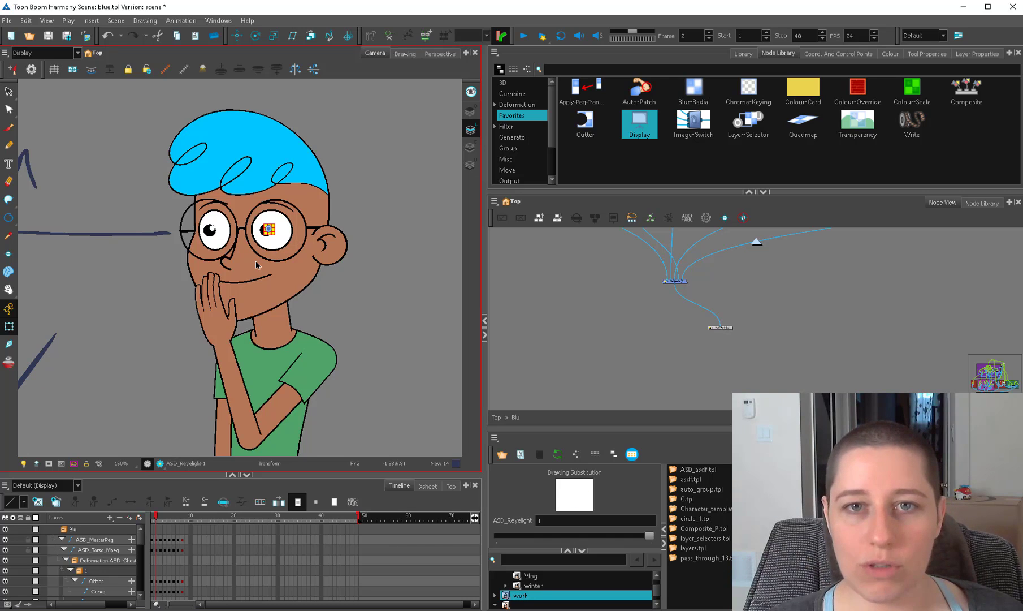
scroll(355, 254, down, 1)
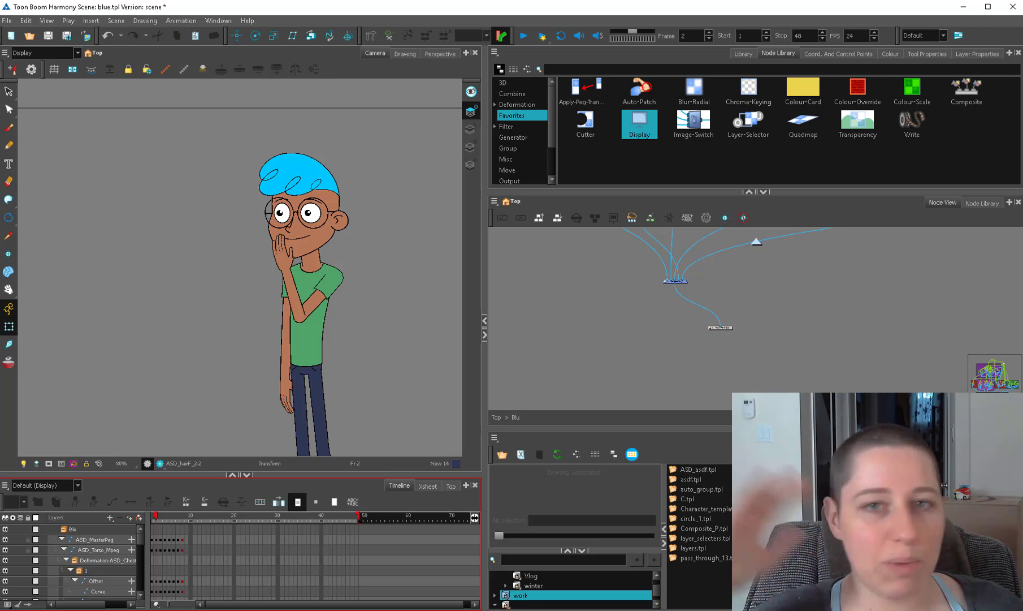
click(377, 270)
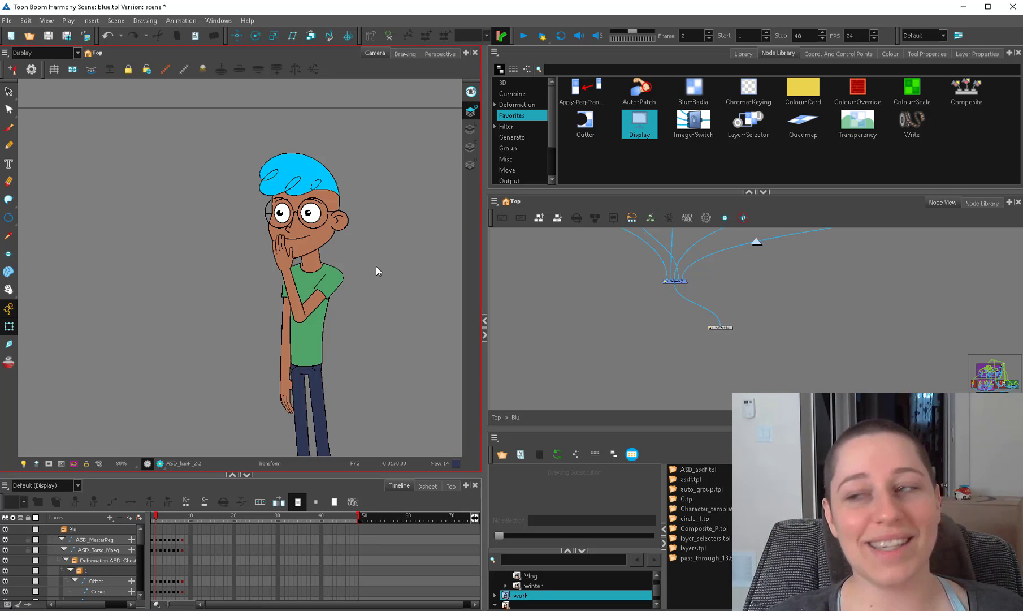